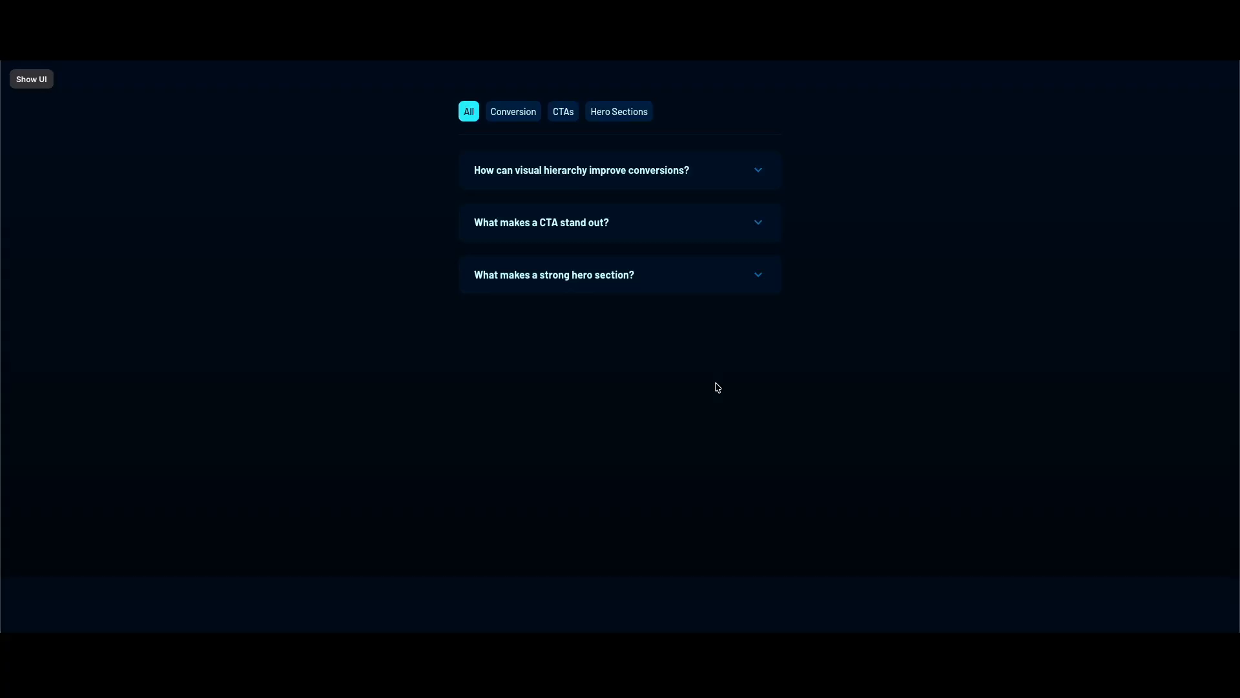
Leave the preview and create a CMS collection named "Q&As".
{"action": "key", "text": "Escape"}
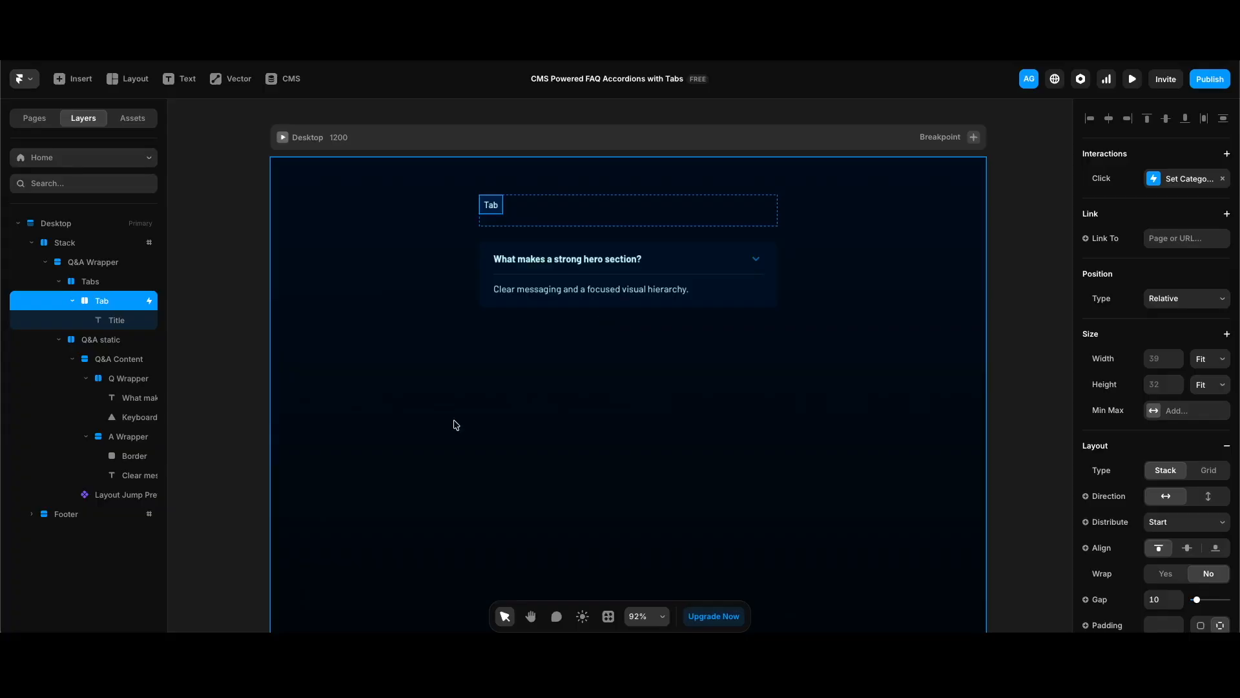
{"action": "left_click", "coordinate": [288, 83]}
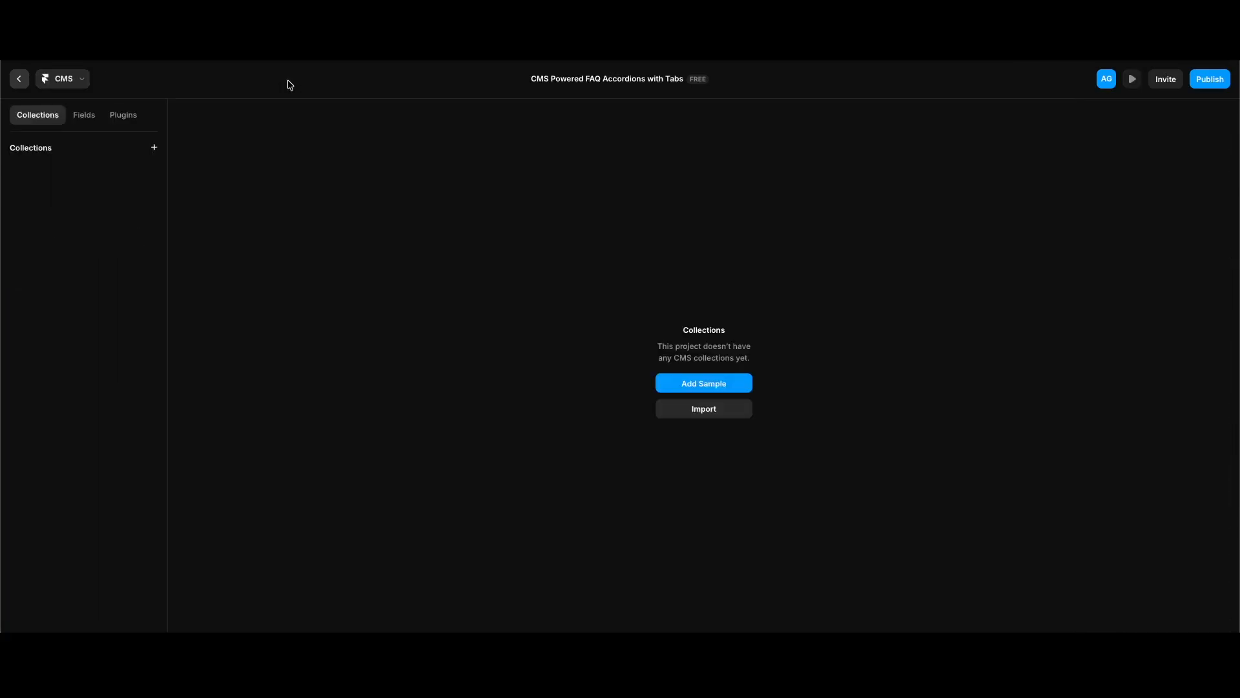
{"action": "left_click", "coordinate": [154, 147]}
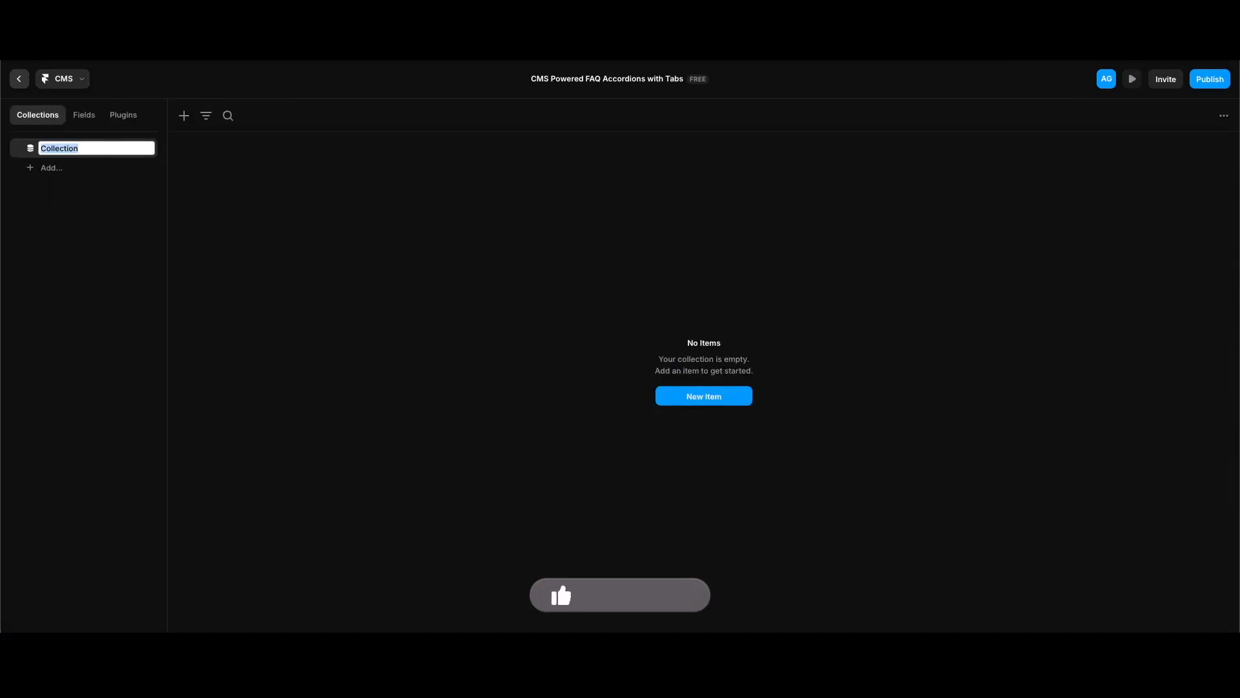
{"action": "key", "text": "Return"}
{"action": "double_click", "coordinate": [68, 148]}
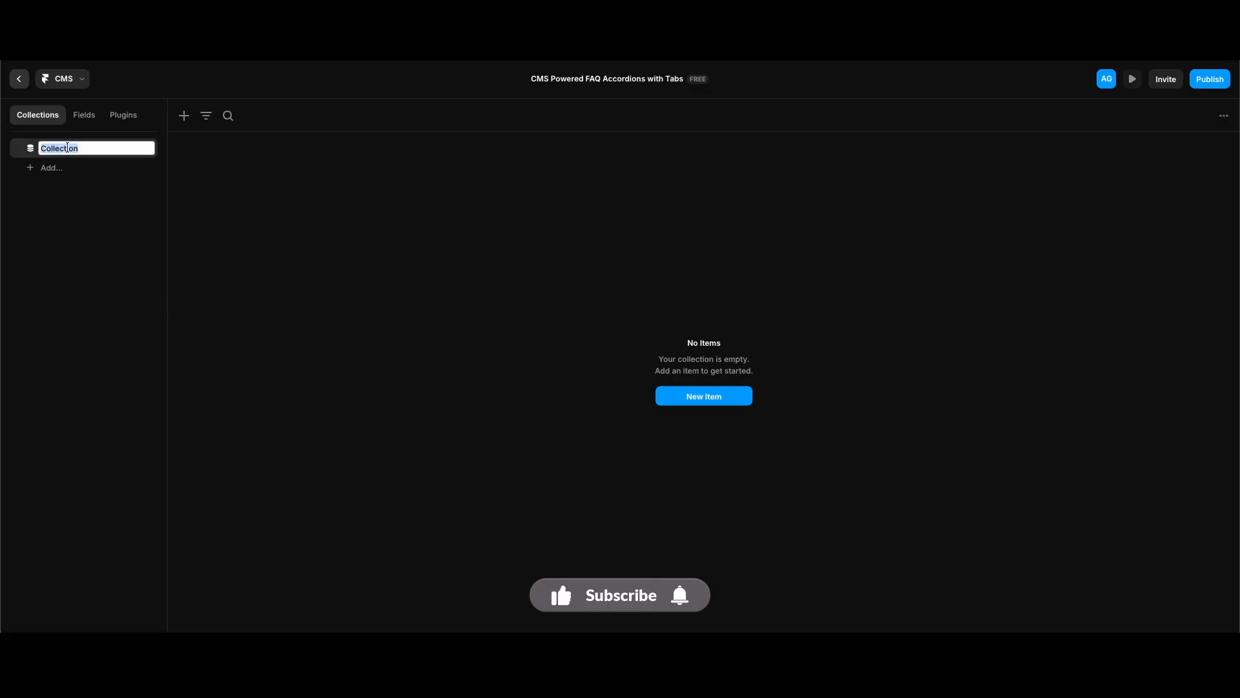
{"action": "type", "text": "Q&As"}
{"action": "key", "text": "Return"}
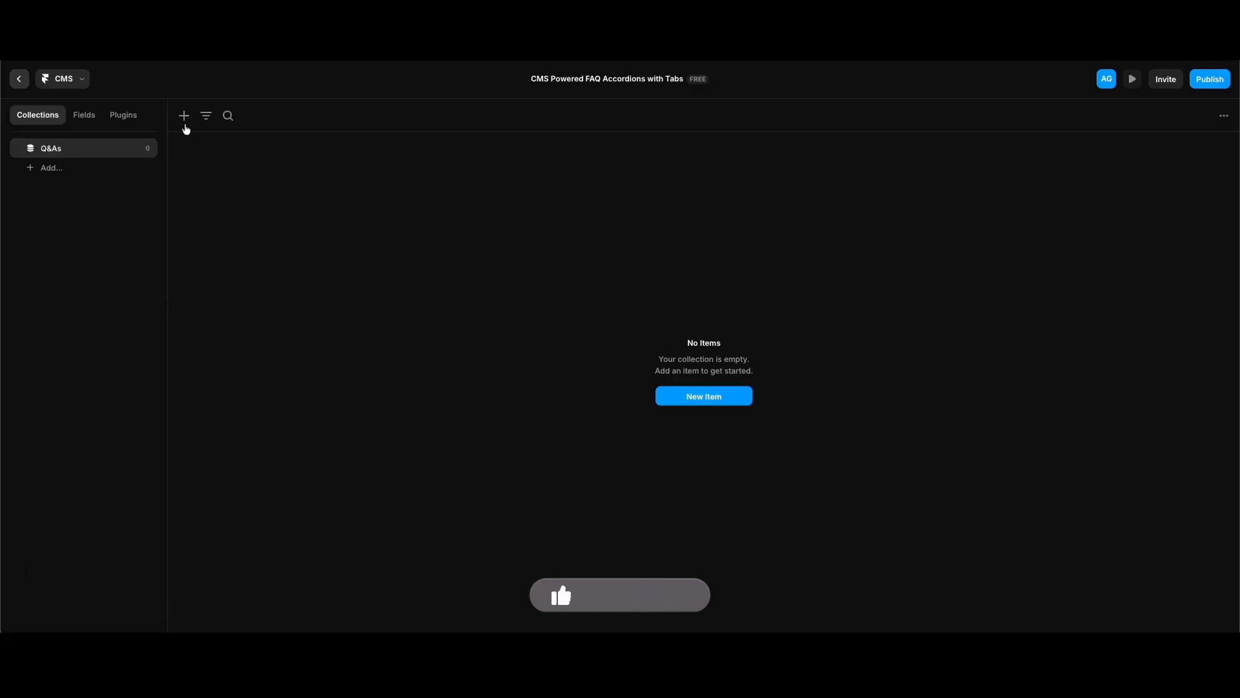
Start a new Q&As item, rename the Title field to "Question", and enter "What makes a strong hero section?" as its value.
{"action": "left_click", "coordinate": [184, 125]}
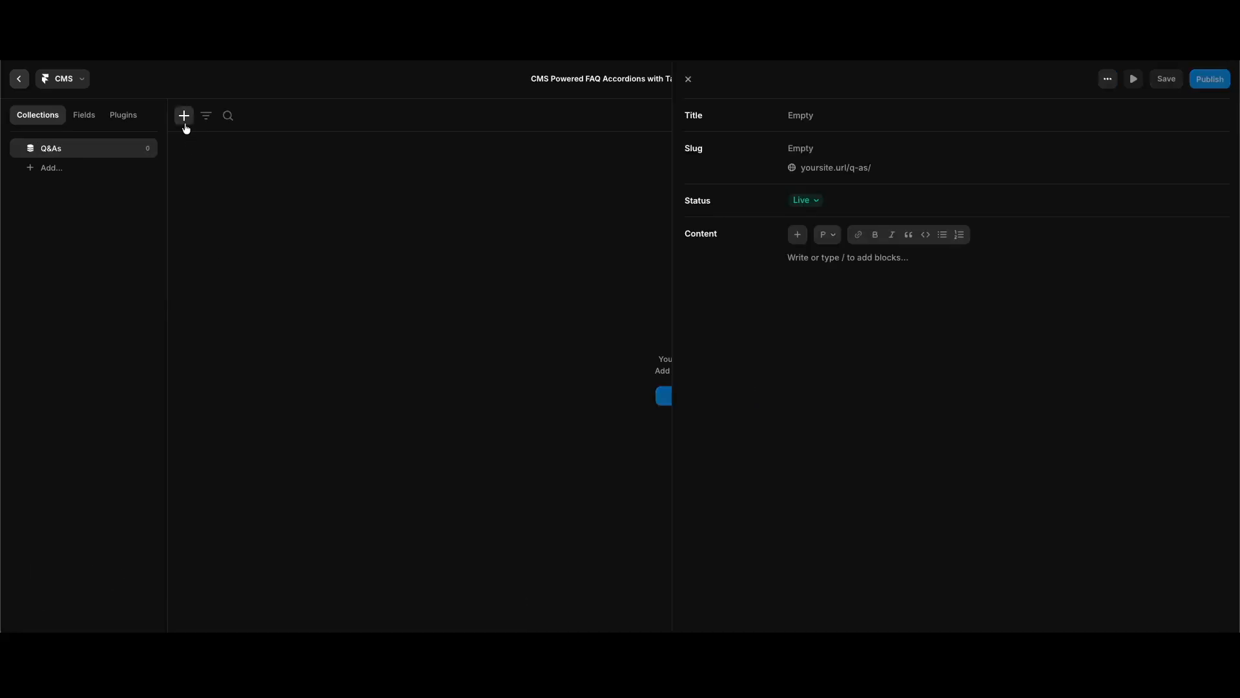
{"action": "left_click", "coordinate": [696, 118]}
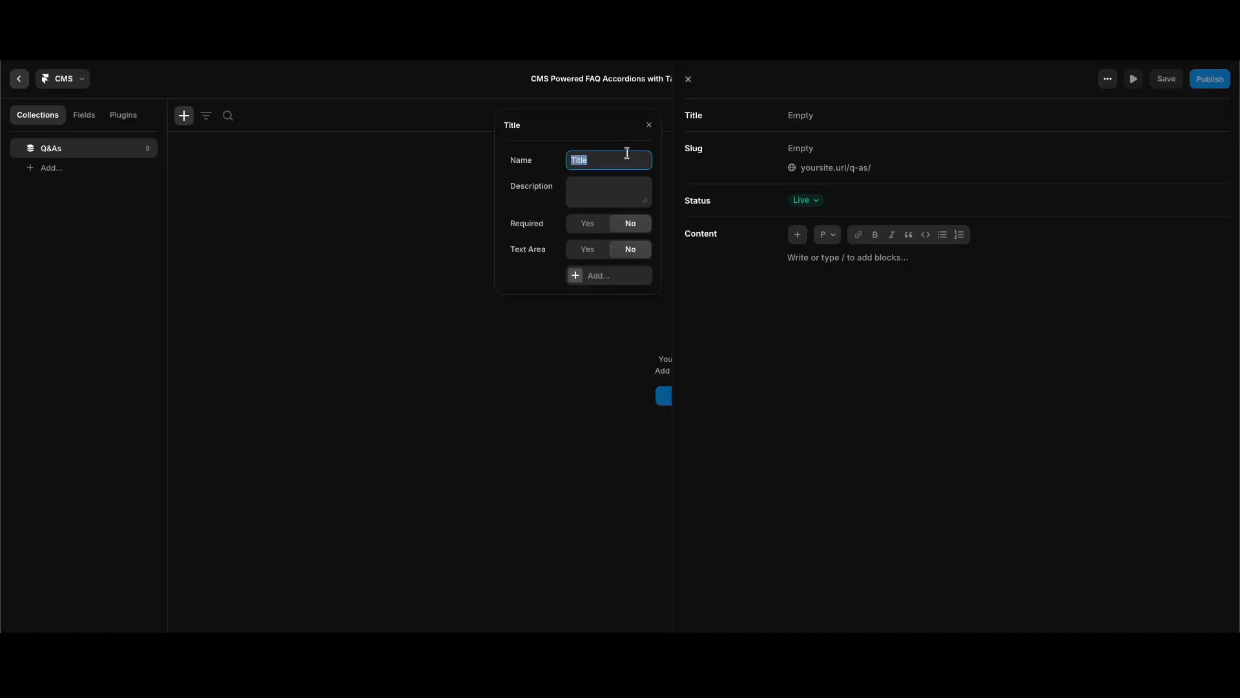
{"action": "type", "text": "Question"}
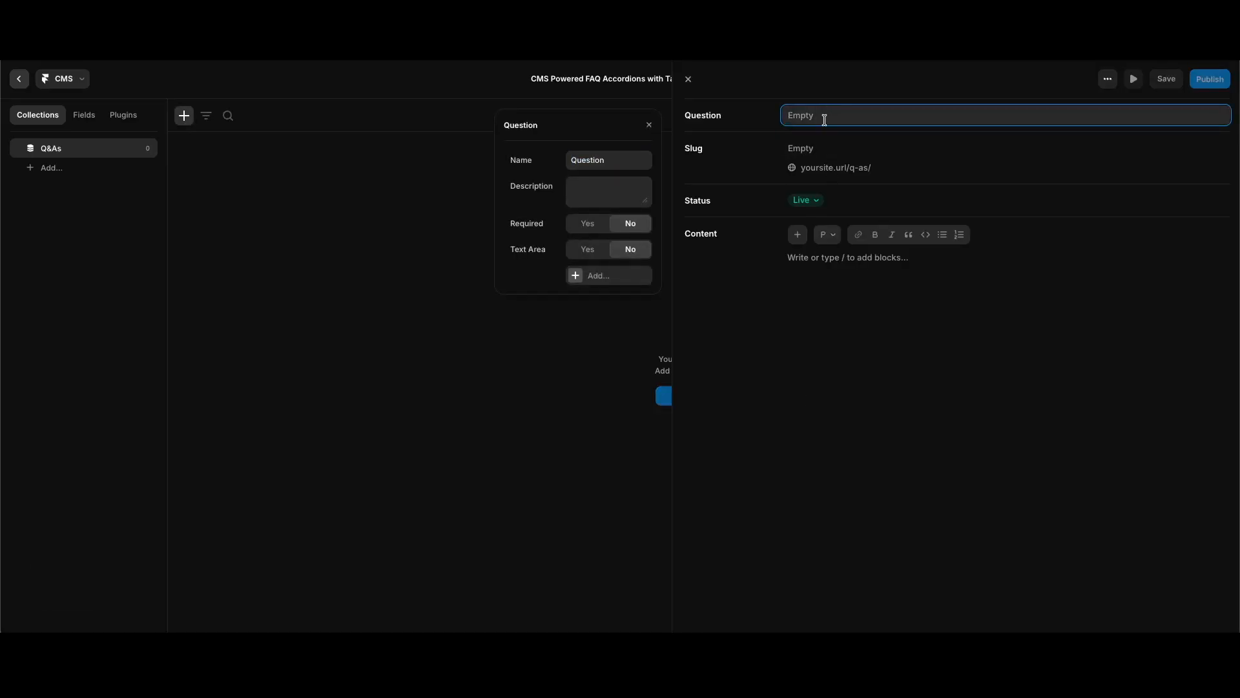
{"action": "type", "text": "What makes a strong hero section?"}
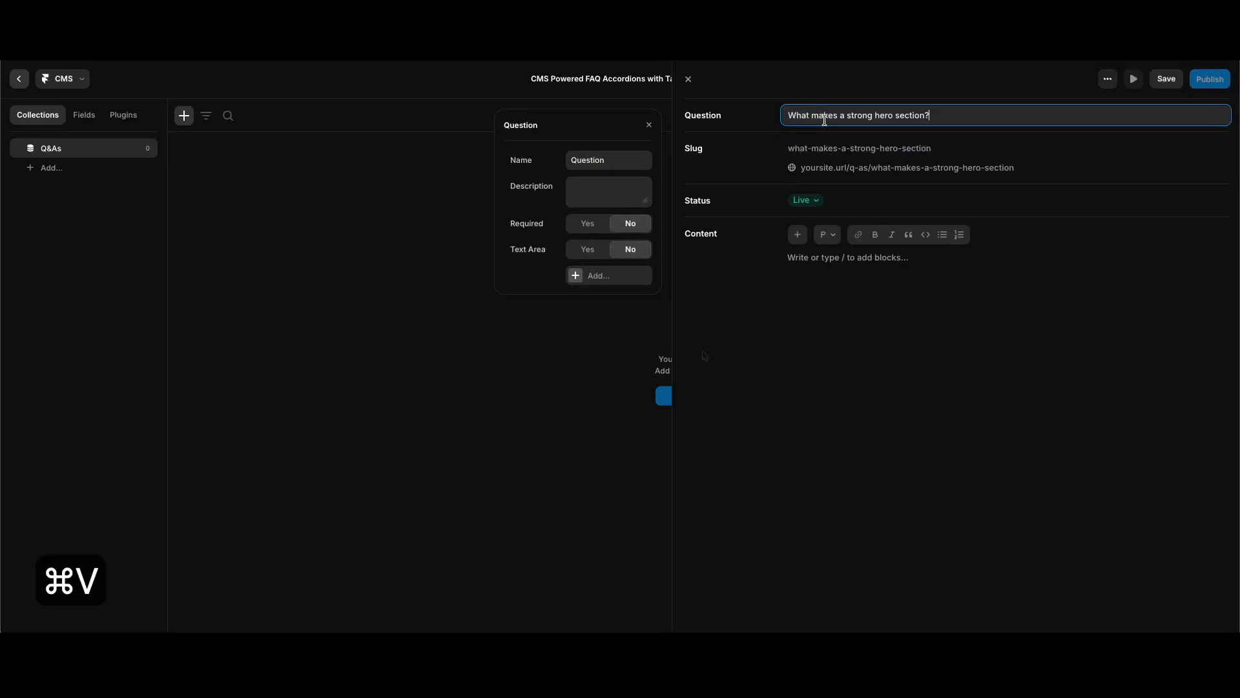
Rename the Content field to "Answer", fill it with "Clear messaging and a focused visual hierarchy." and save the item.
{"action": "left_click", "coordinate": [697, 234]}
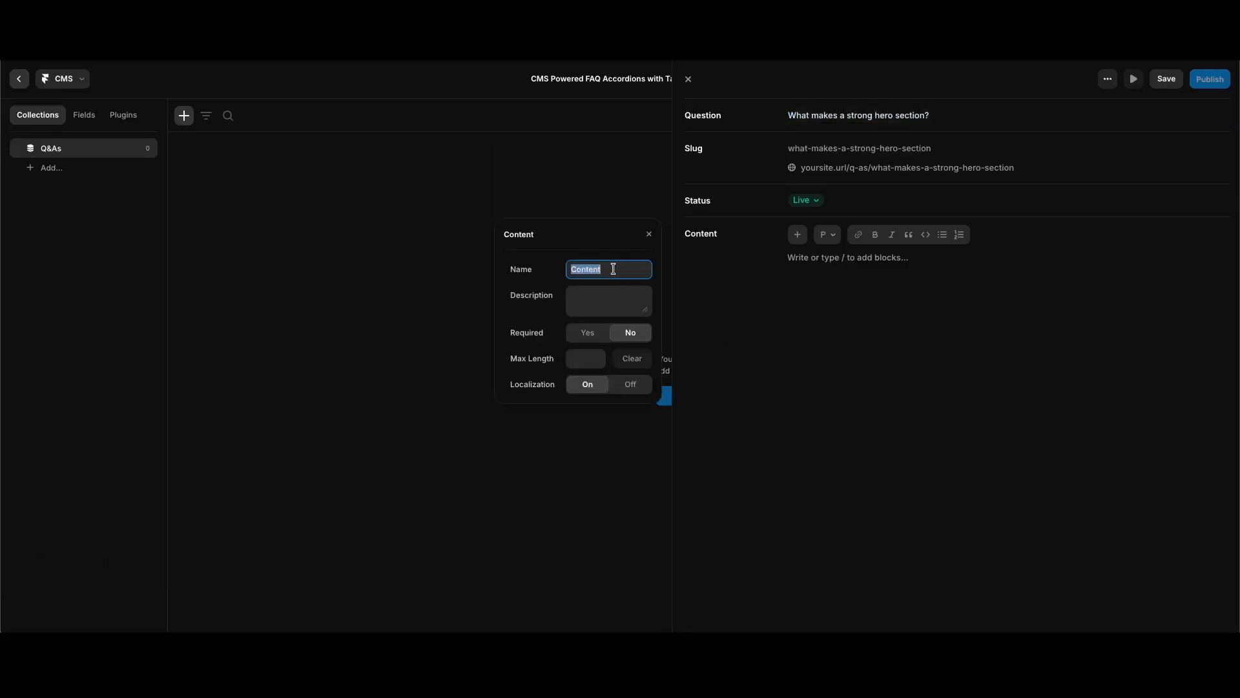
{"action": "type", "text": "Answer"}
{"action": "key", "text": "Return"}
{"action": "left_click", "coordinate": [807, 257]}
{"action": "type", "text": "Clear messaging and a focused visual hierarchy."}
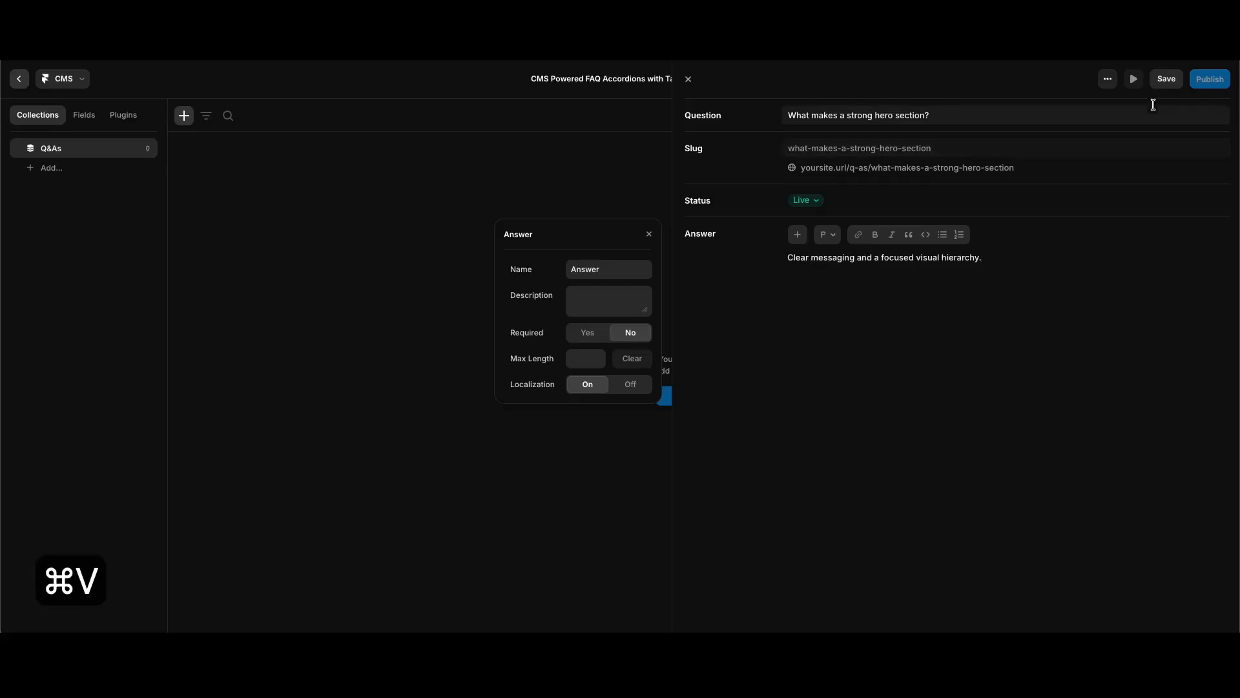
{"action": "left_click", "coordinate": [1166, 79]}
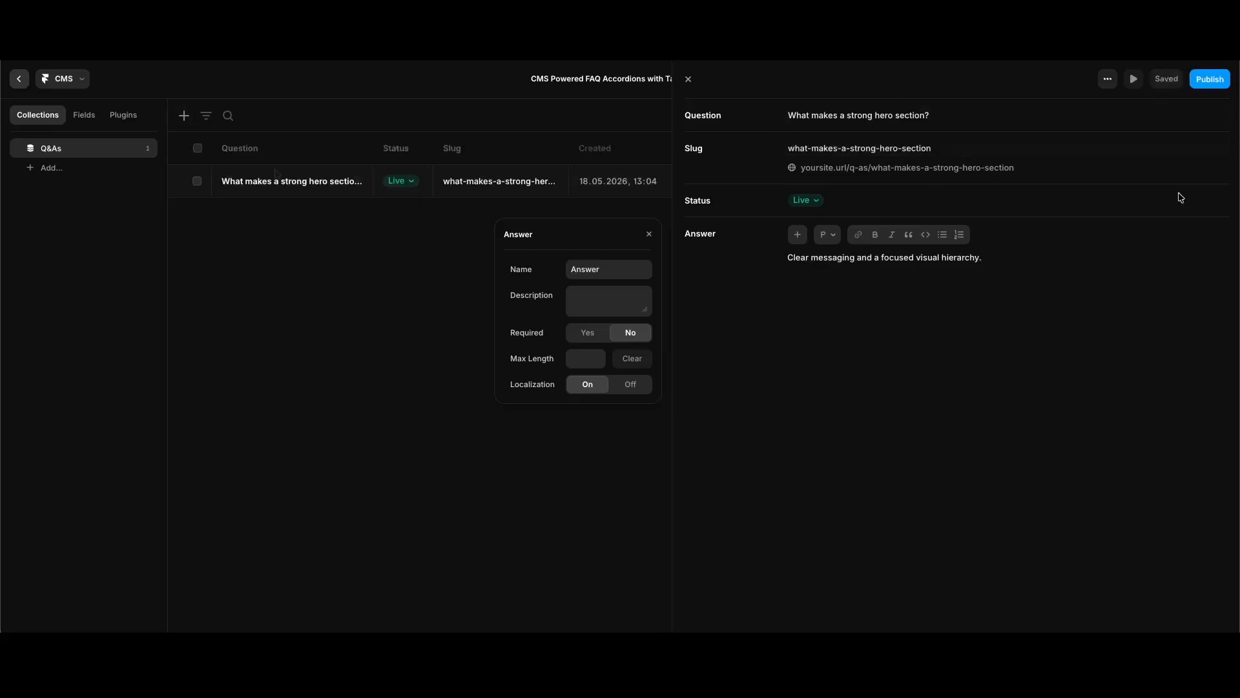
Add a second Q&As item with question "What makes a CTA stand out?" and answer "Contrast, spacing, and clear action wording.".
{"action": "left_click", "coordinate": [183, 116]}
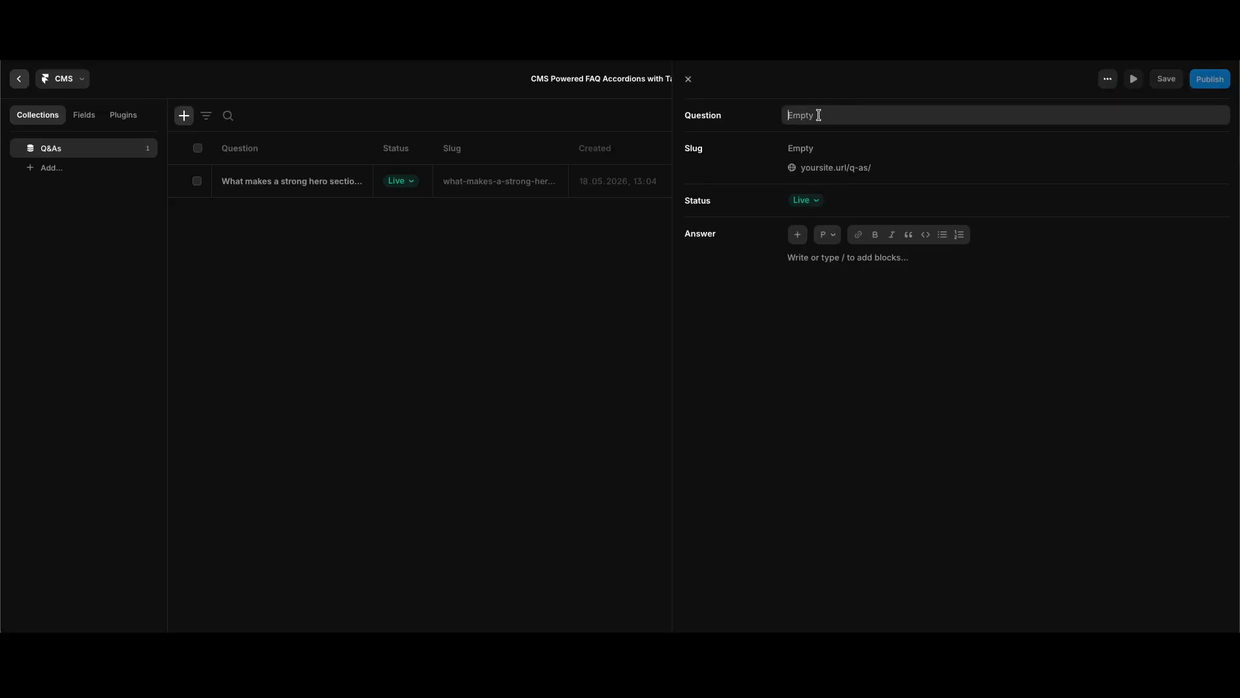
{"action": "type", "text": "What makes a CTA stand out?"}
{"action": "left_click", "coordinate": [803, 259]}
{"action": "type", "text": "Contrast, spacing, and clear action wording."}
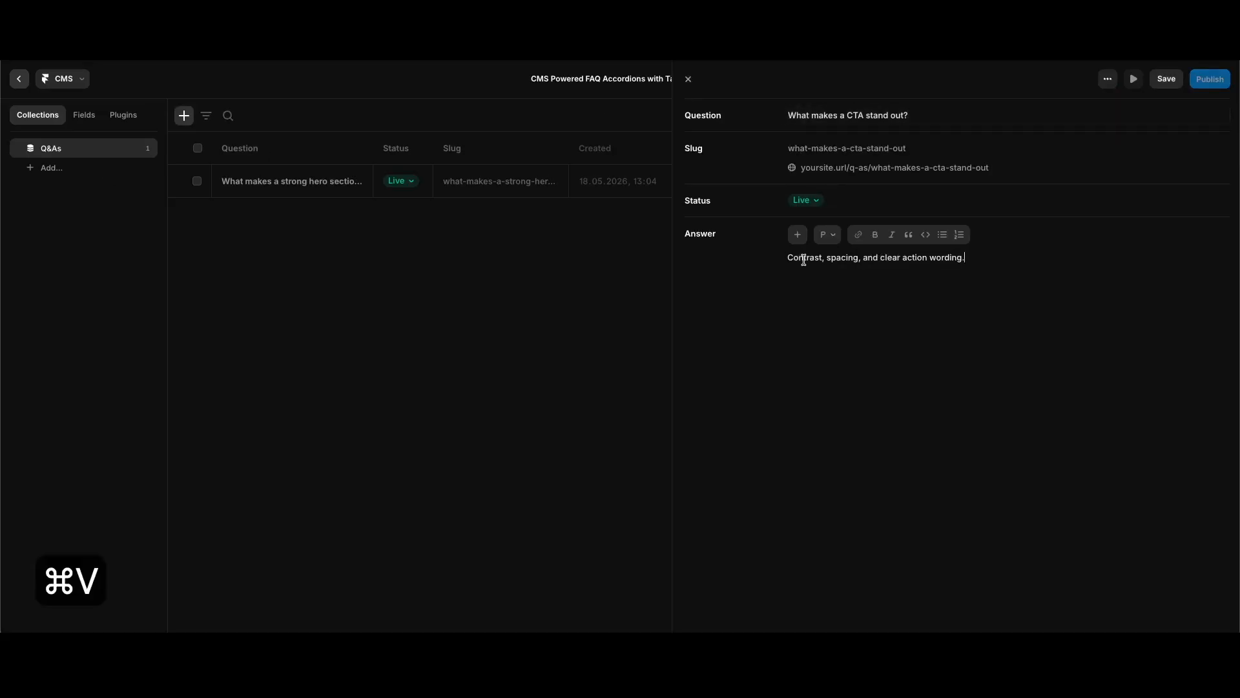
Add and save the Q&As item "How can visual hierarchy improve conversions?" with answer "Clear content structure helps users make faster decisions.".
{"action": "left_click", "coordinate": [185, 121]}
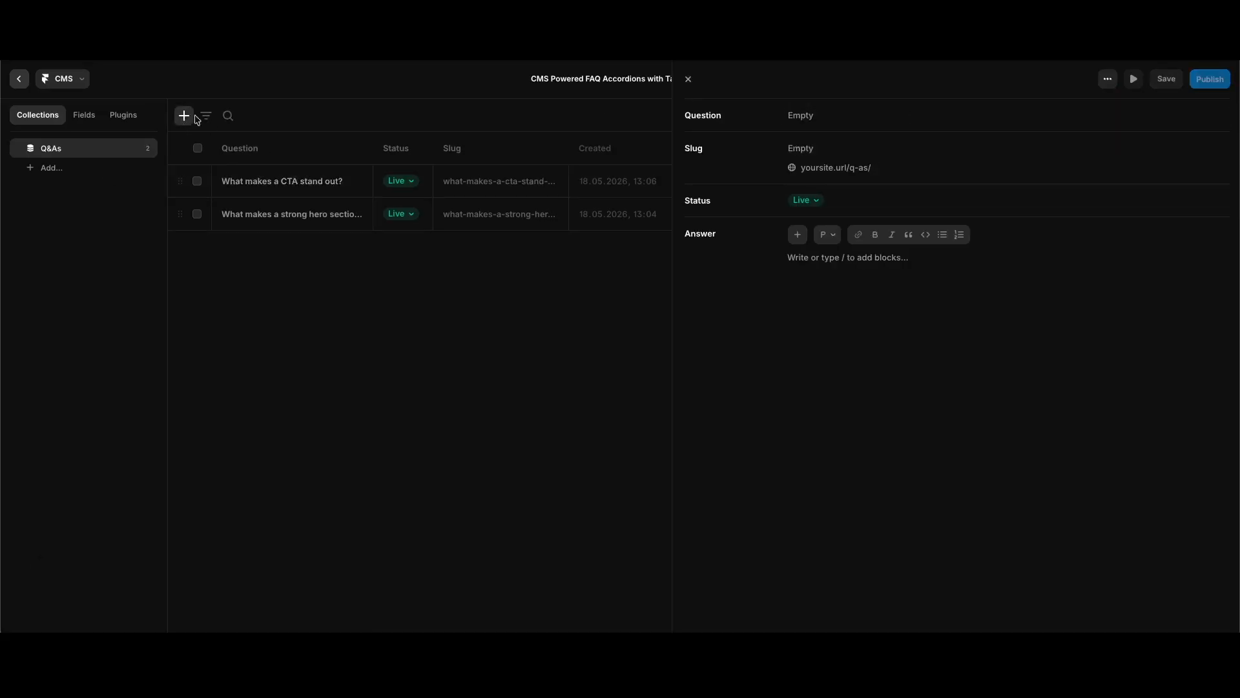
{"action": "left_click", "coordinate": [802, 116]}
{"action": "type", "text": "How can visual hierarchy improve conversions?"}
{"action": "key", "text": "super+a"}
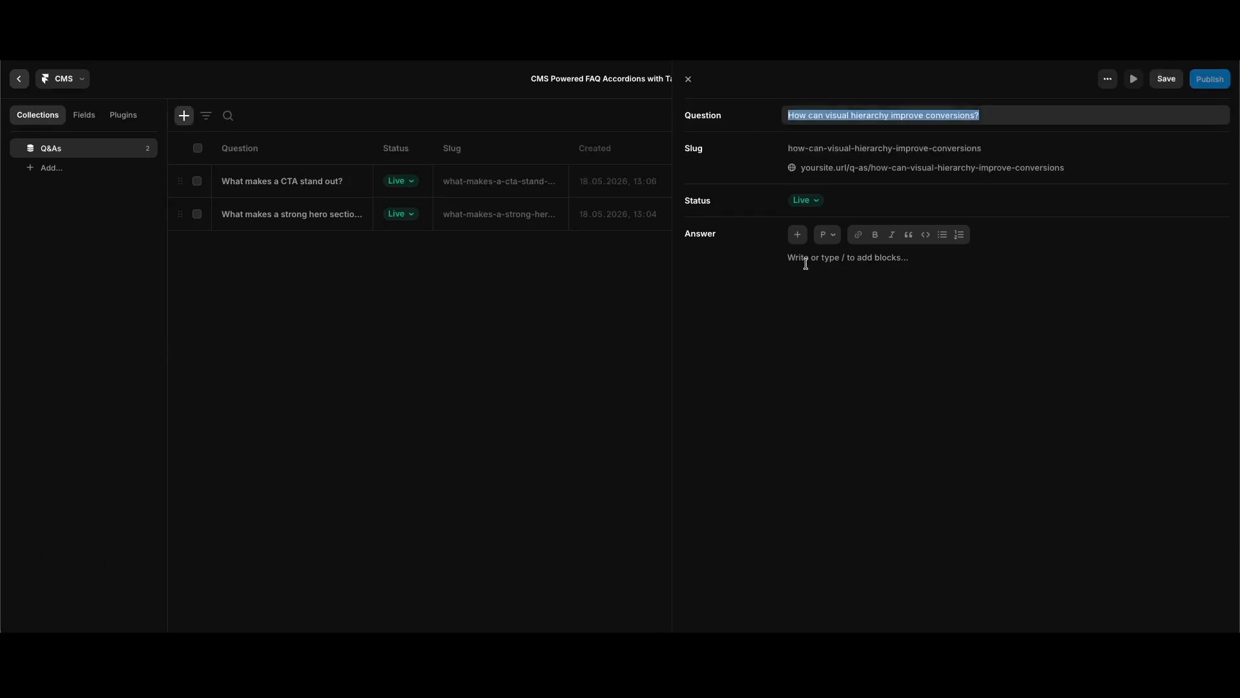
{"action": "left_click", "coordinate": [808, 256]}
{"action": "type", "text": "Clear content structure helps users make faster decisions."}
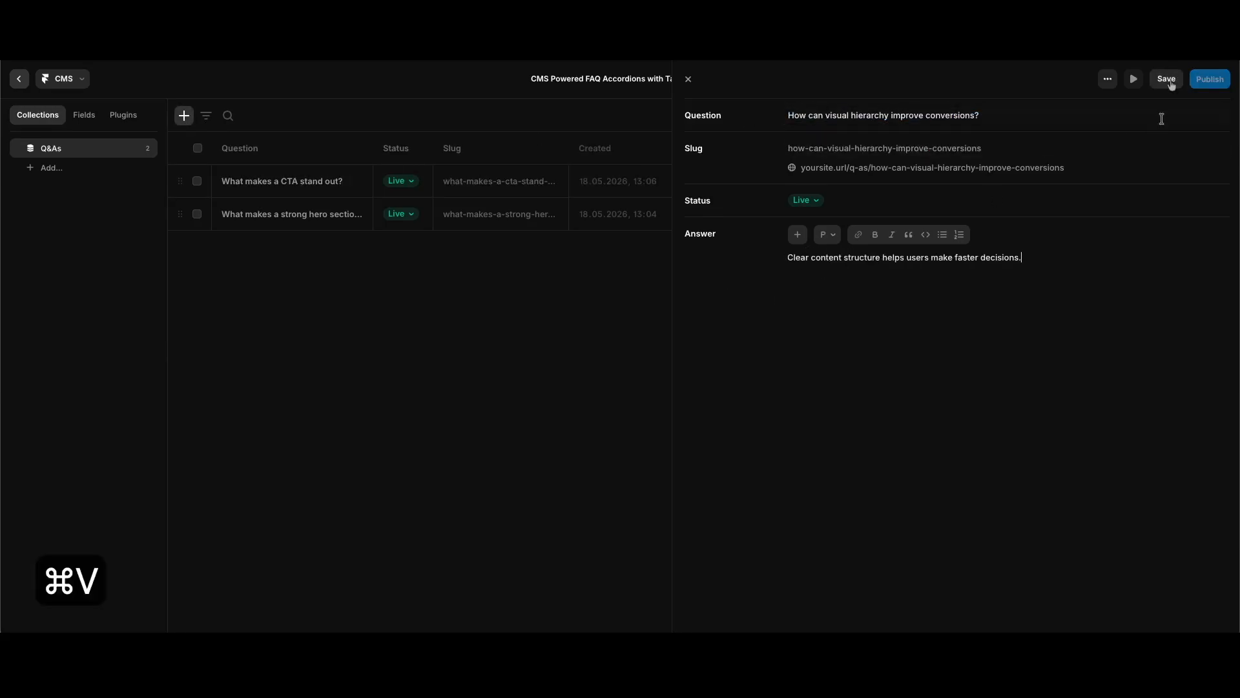
{"action": "left_click", "coordinate": [1167, 79]}
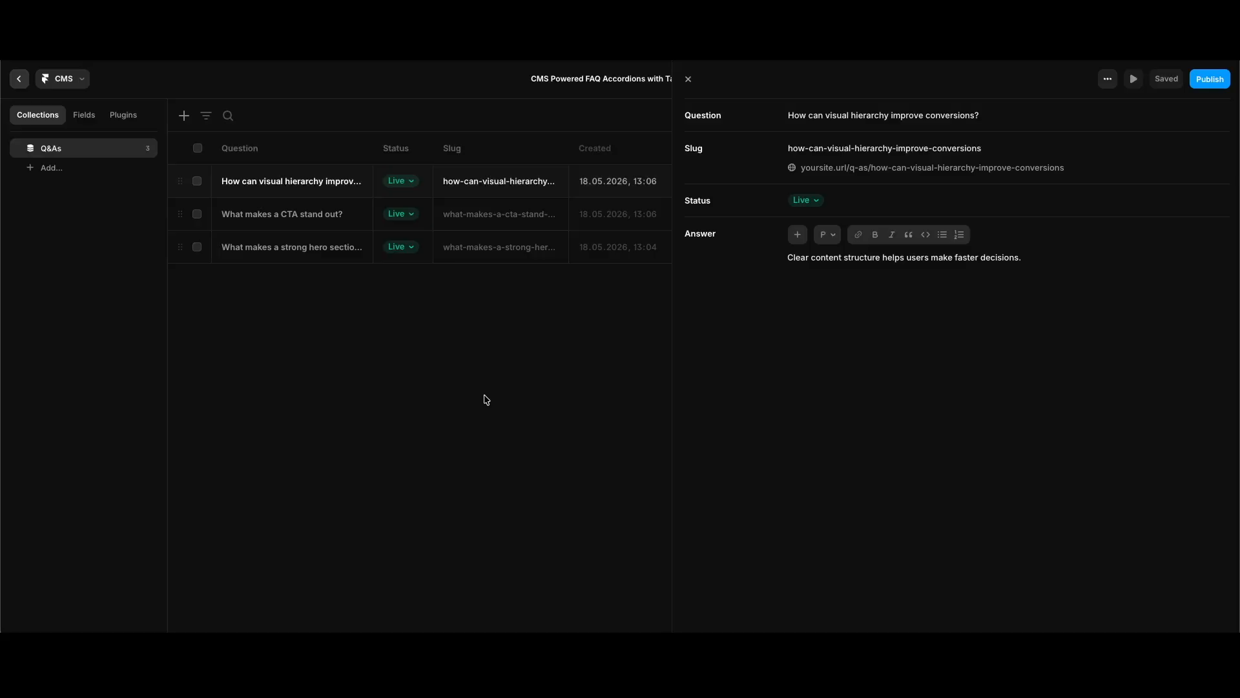
Create a second CMS collection named "Categories".
{"action": "left_click", "coordinate": [51, 170]}
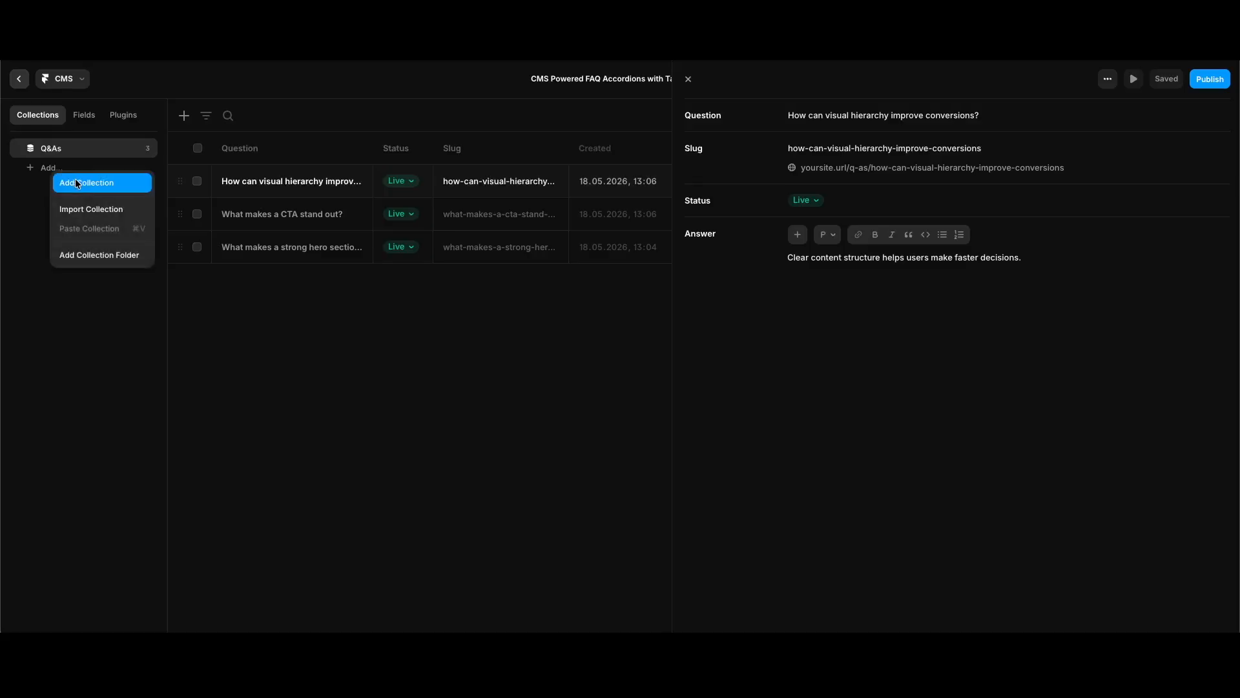
{"action": "left_click", "coordinate": [76, 183]}
{"action": "type", "text": "Categories"}
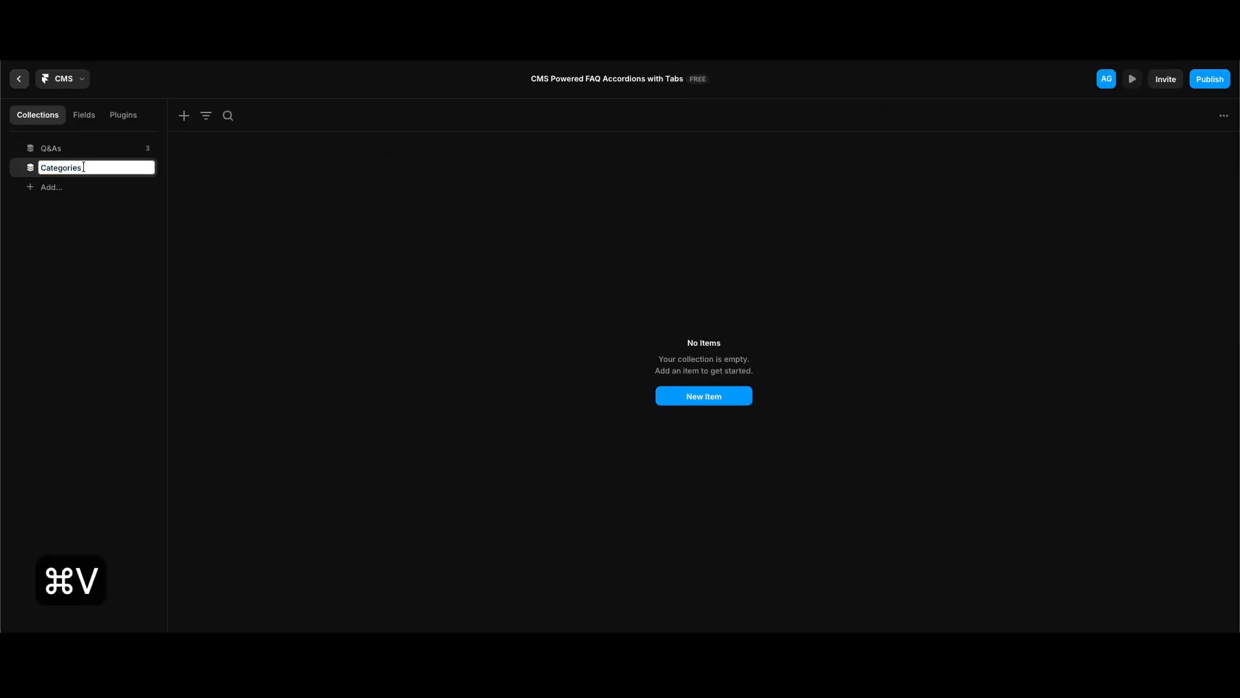
{"action": "key", "text": "Return"}
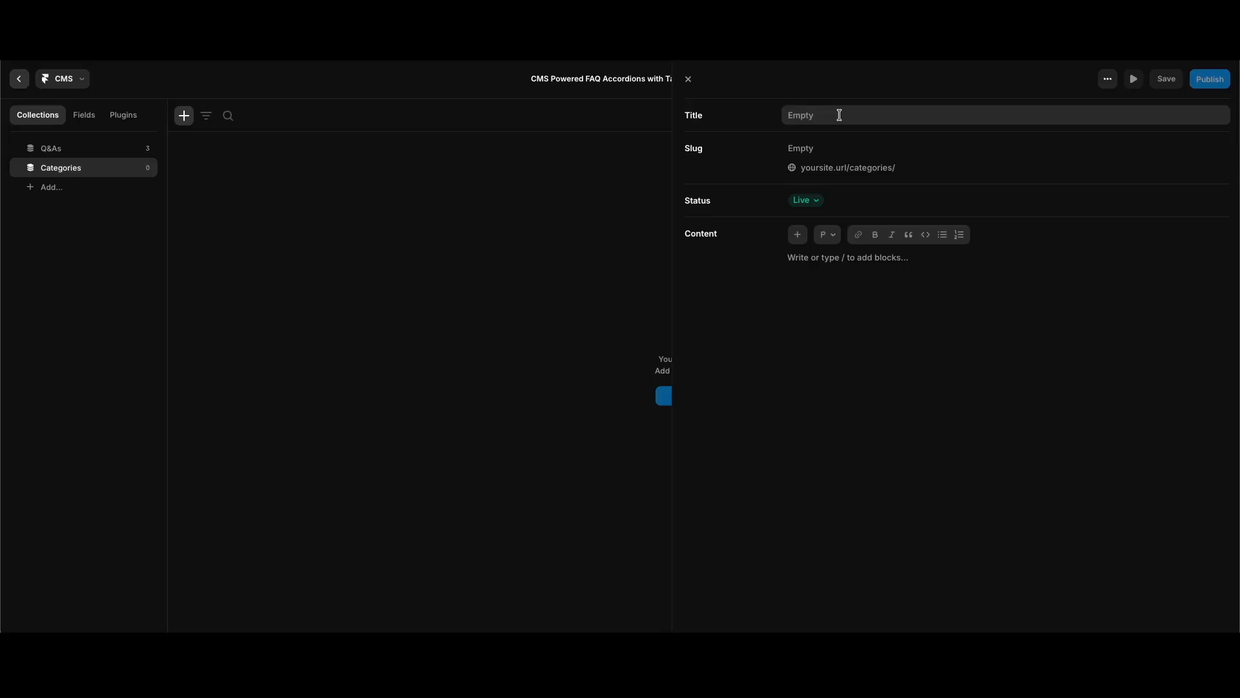
Add three items titled "Hero Sections", "CTAs" and "Conversion" to the Categories collection.
{"action": "type", "text": "Hero Sections"}
{"action": "left_click", "coordinate": [184, 115]}
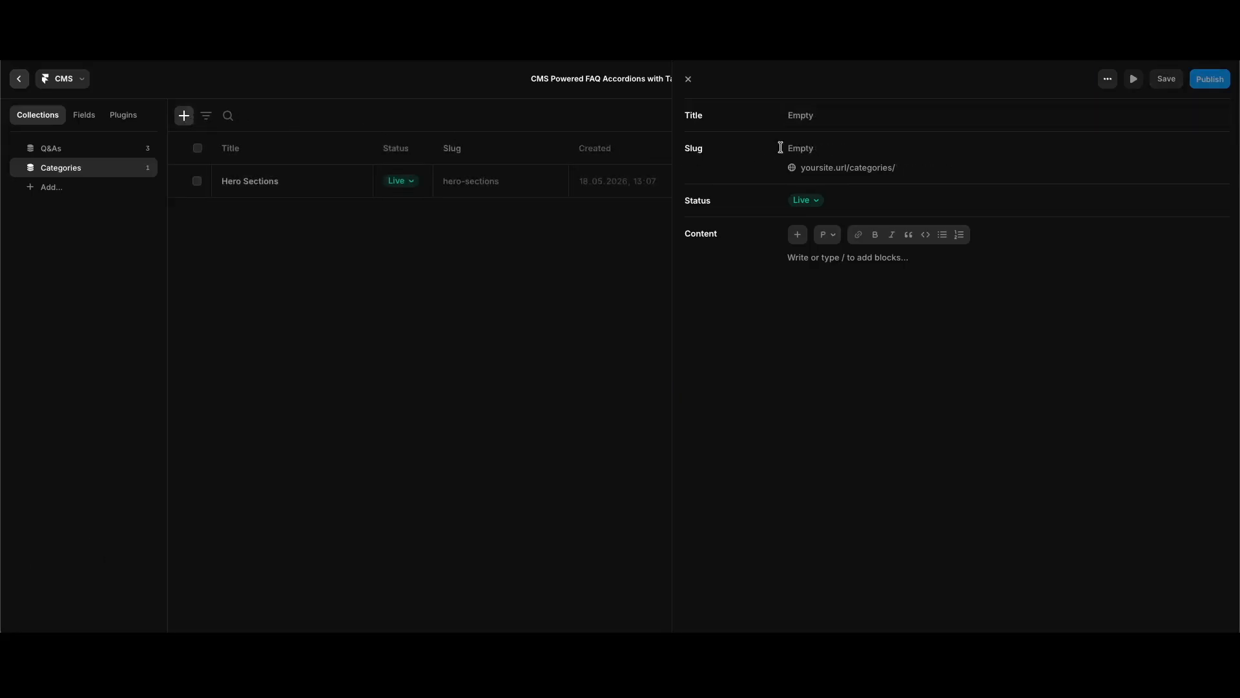
{"action": "type", "text": "CTAs"}
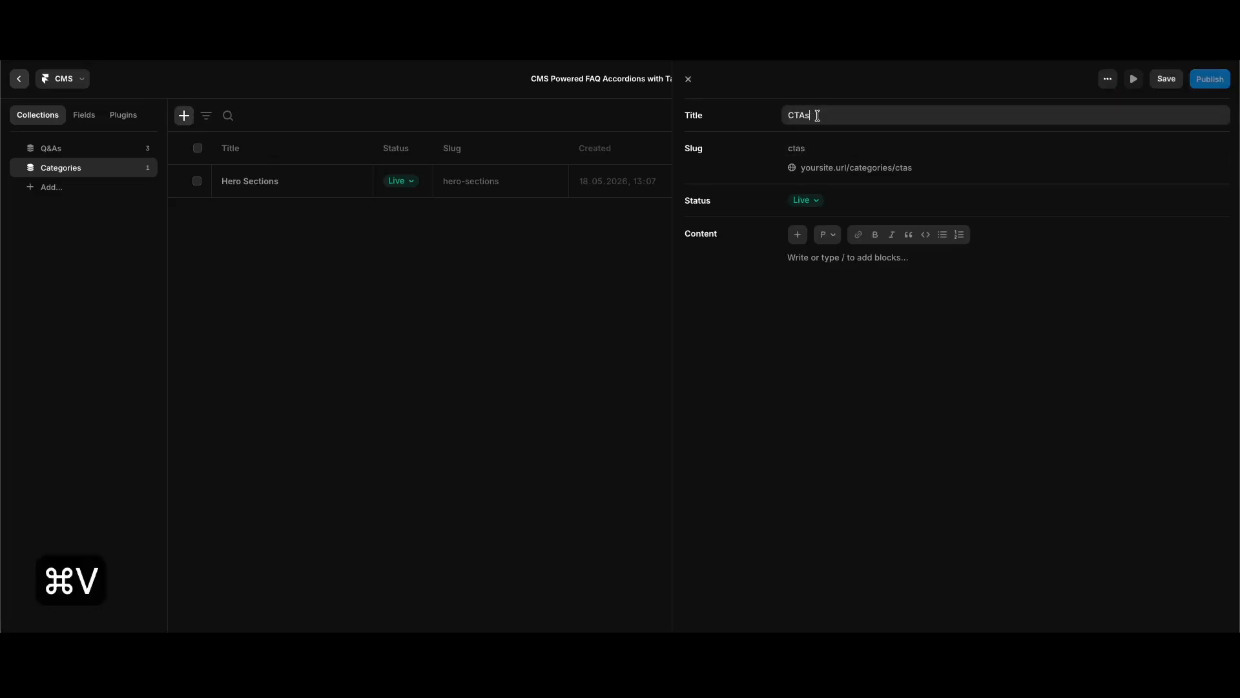
{"action": "left_click", "coordinate": [1166, 79]}
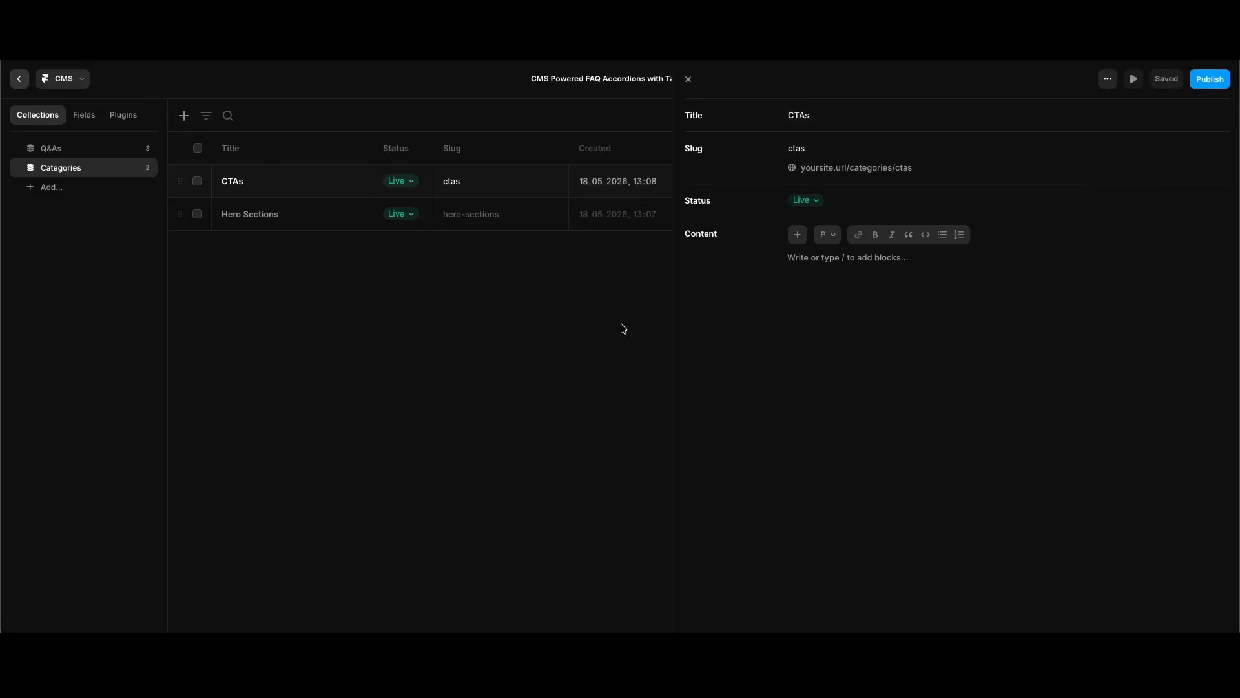
{"action": "left_click", "coordinate": [184, 116]}
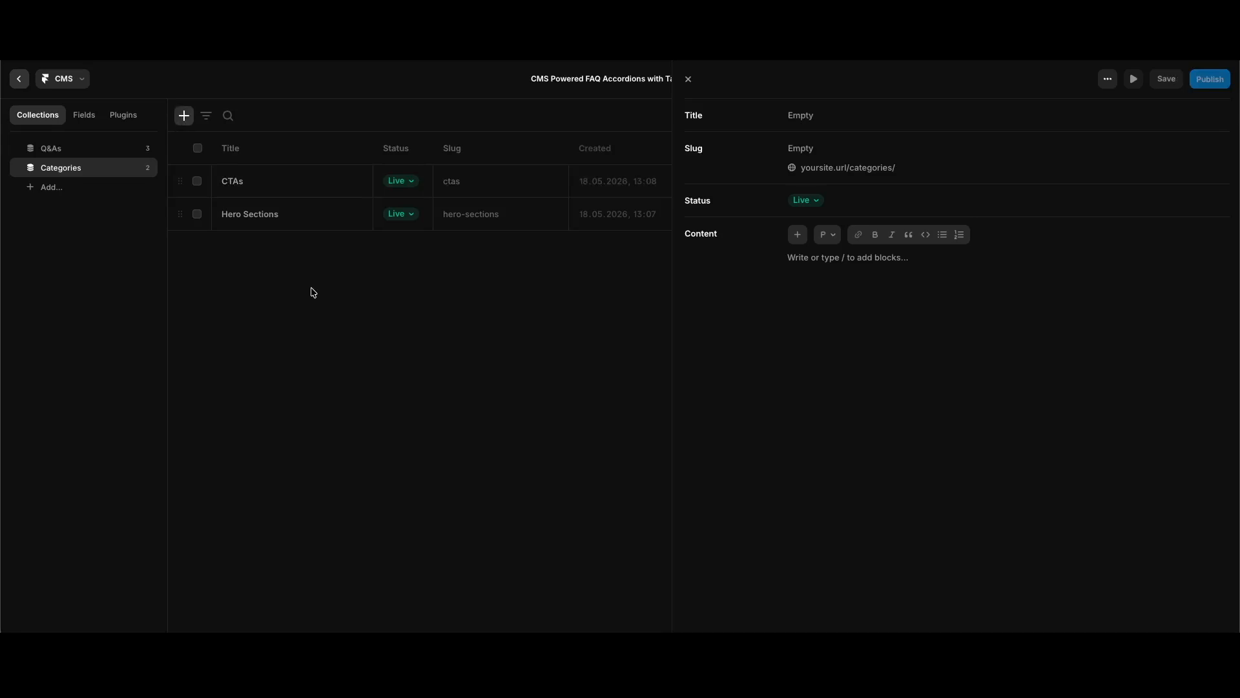
{"action": "left_click", "coordinate": [814, 115]}
{"action": "type", "text": "Conversion"}
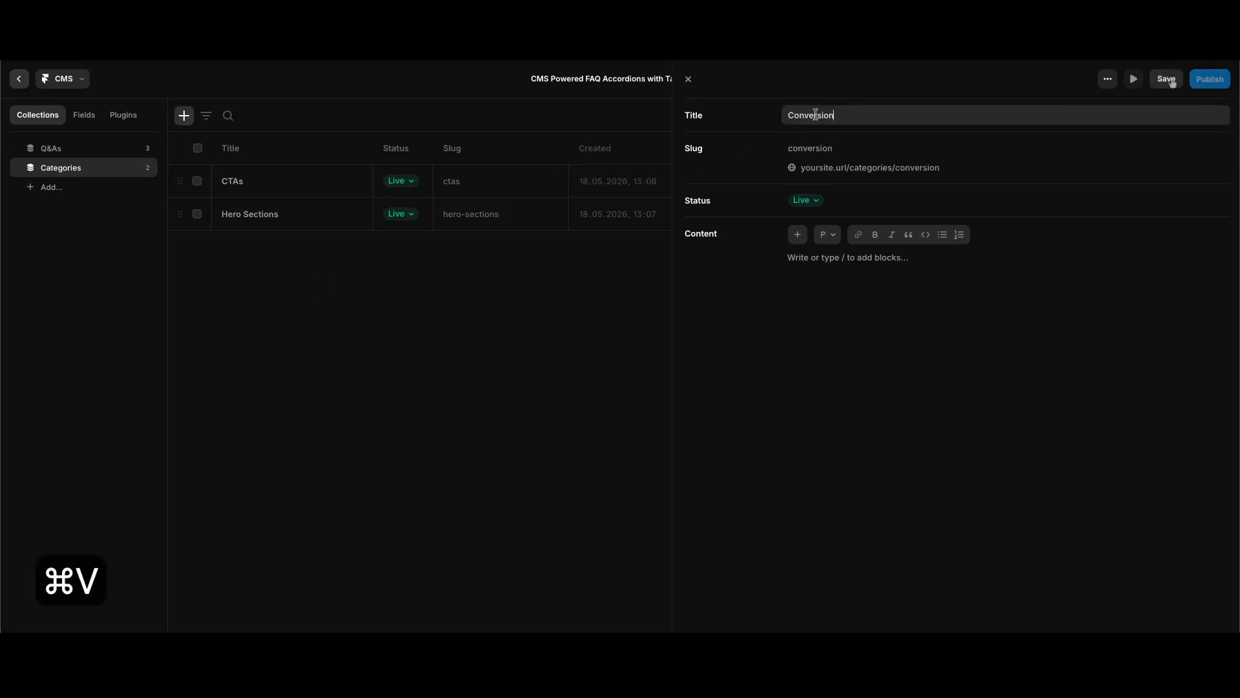
{"action": "left_click", "coordinate": [1171, 80]}
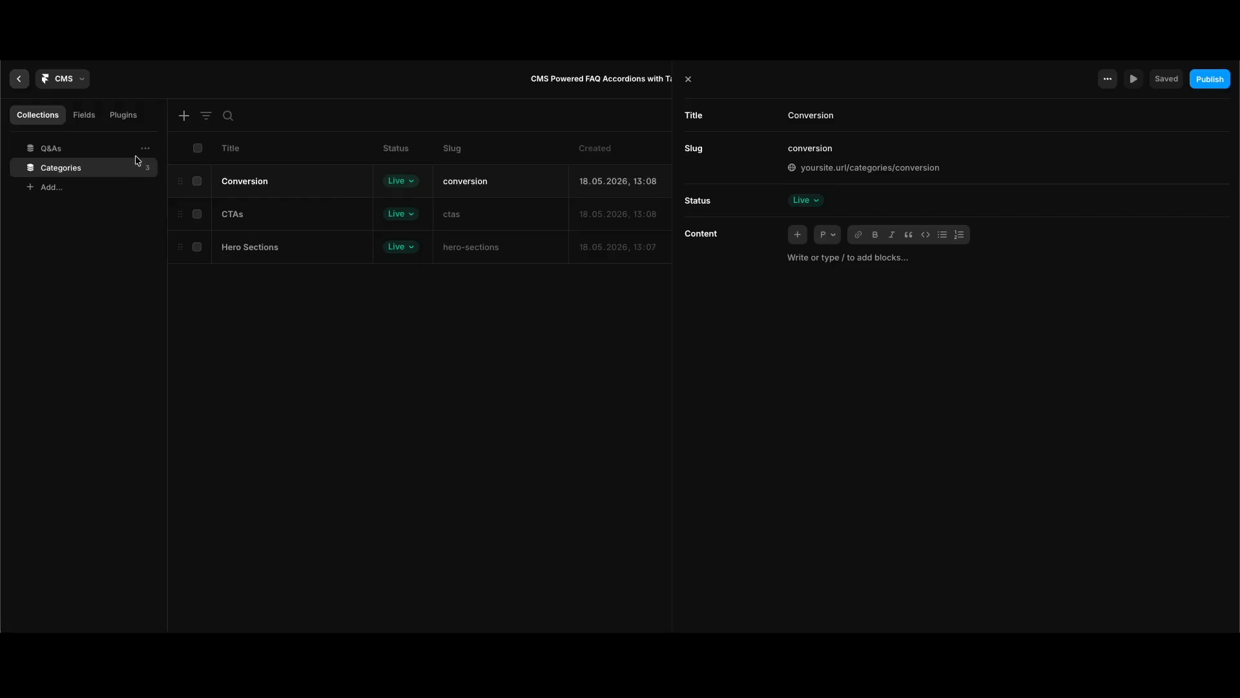
Add a Multi-Reference field to the Q&As collection that links to the Categories collection.
{"action": "left_click", "coordinate": [94, 148]}
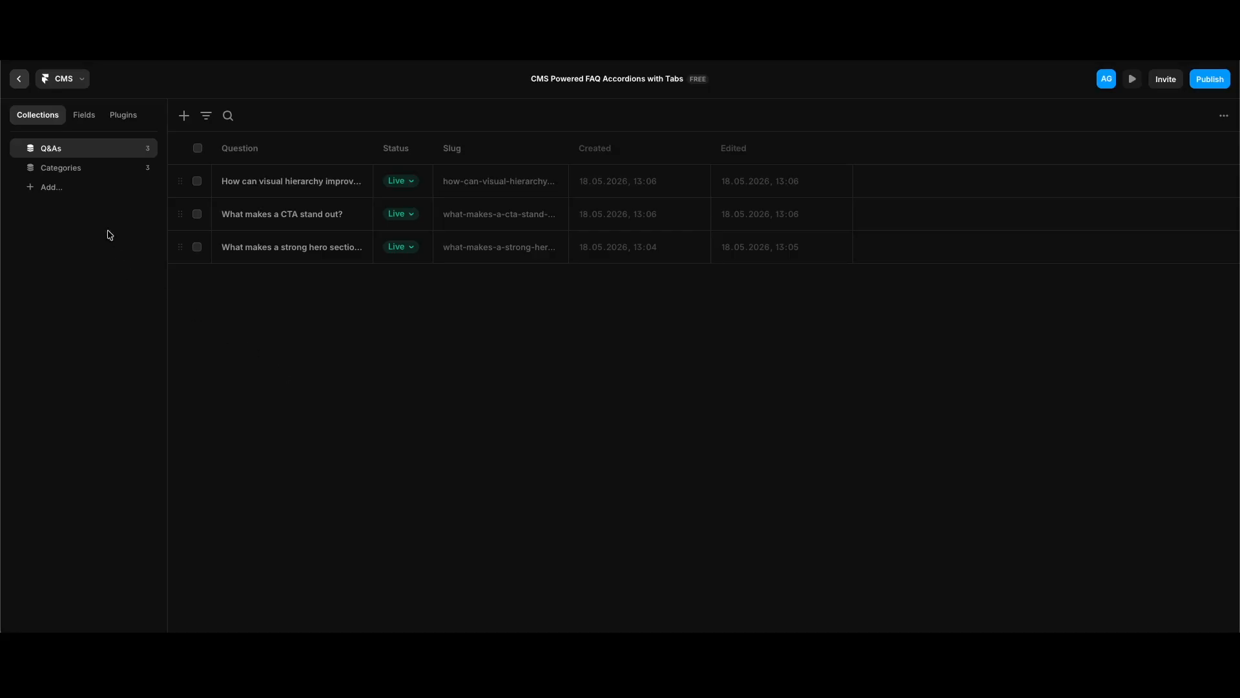
{"action": "left_click", "coordinate": [88, 118]}
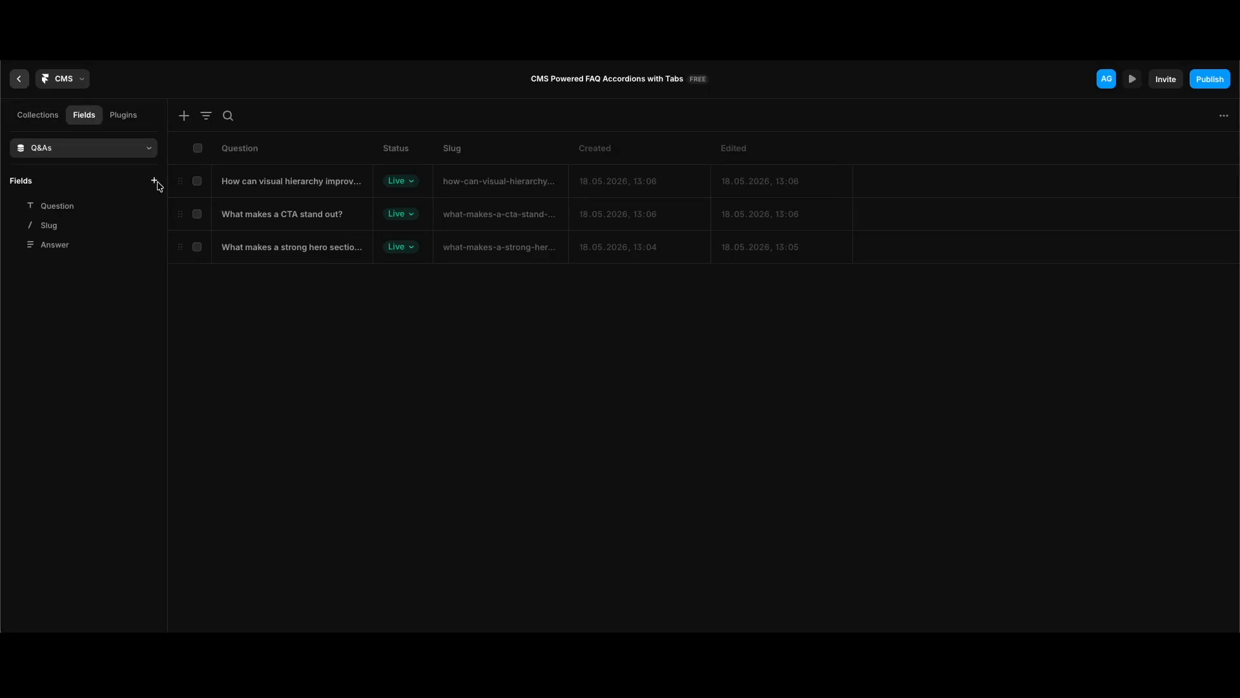
{"action": "left_click", "coordinate": [155, 182]}
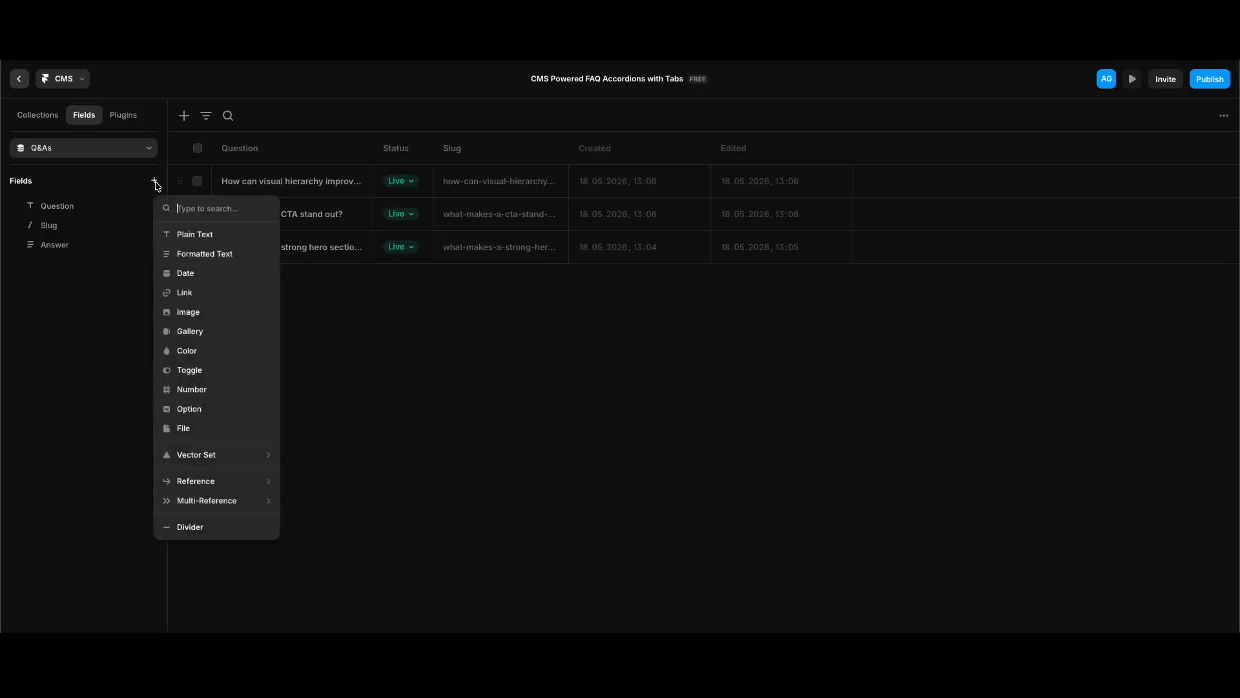
{"action": "mouse_move", "coordinate": [242, 506]}
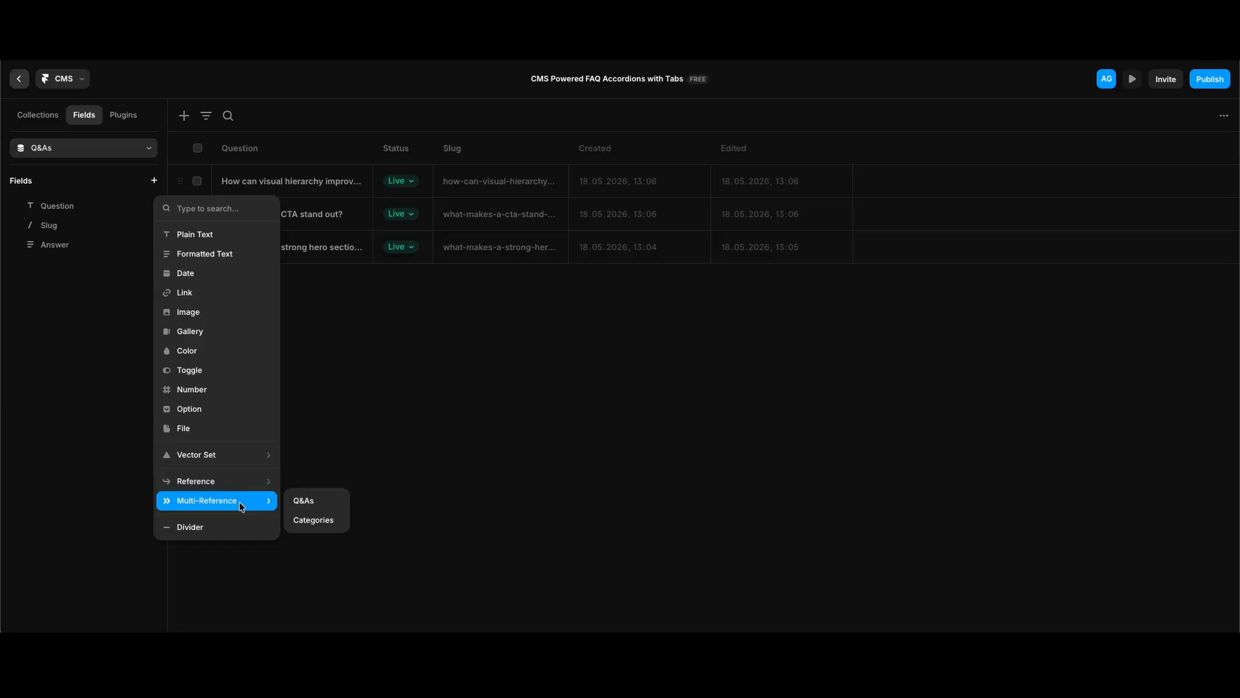
{"action": "left_click", "coordinate": [301, 518]}
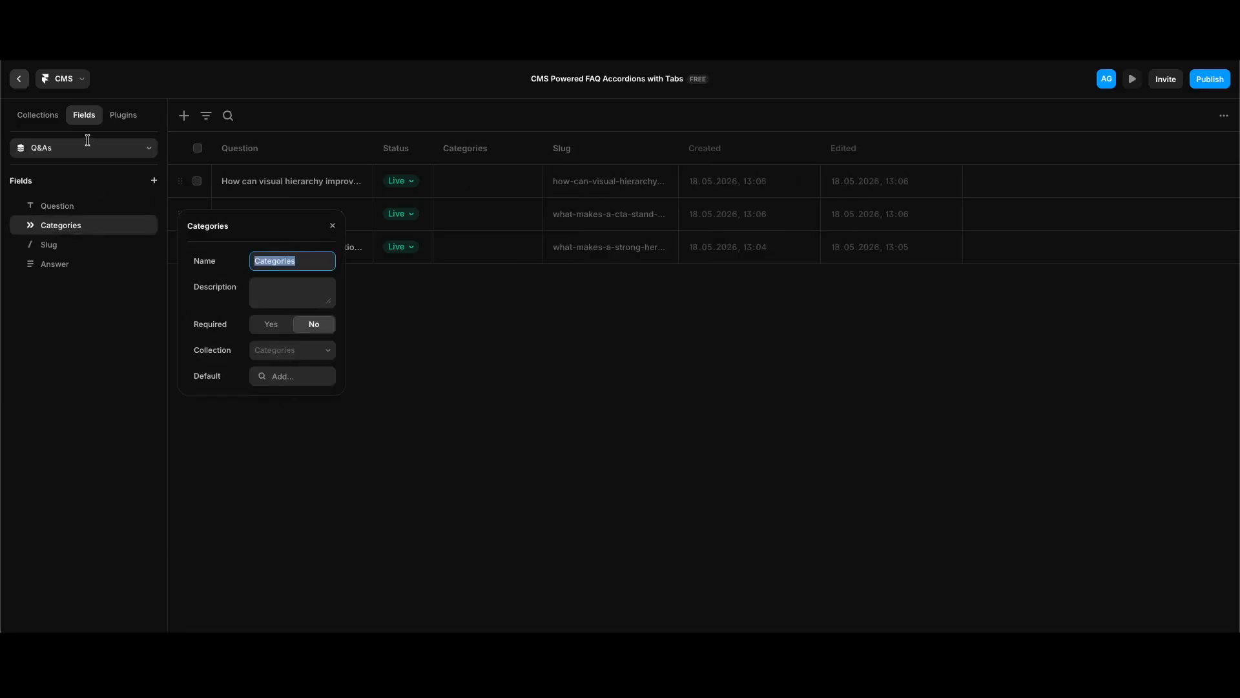
Assign the Conversion category to the Q&As item "How can visual hierarchy improve conversions?".
{"action": "left_click", "coordinate": [39, 117]}
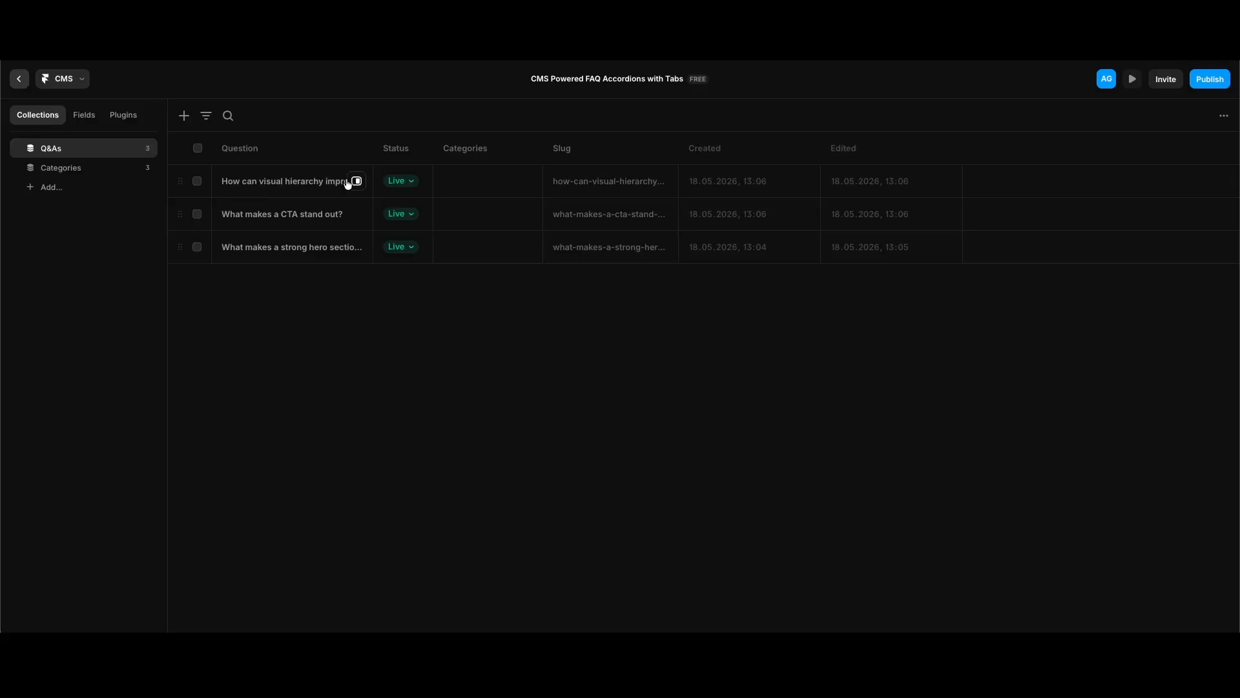
{"action": "left_click", "coordinate": [355, 182]}
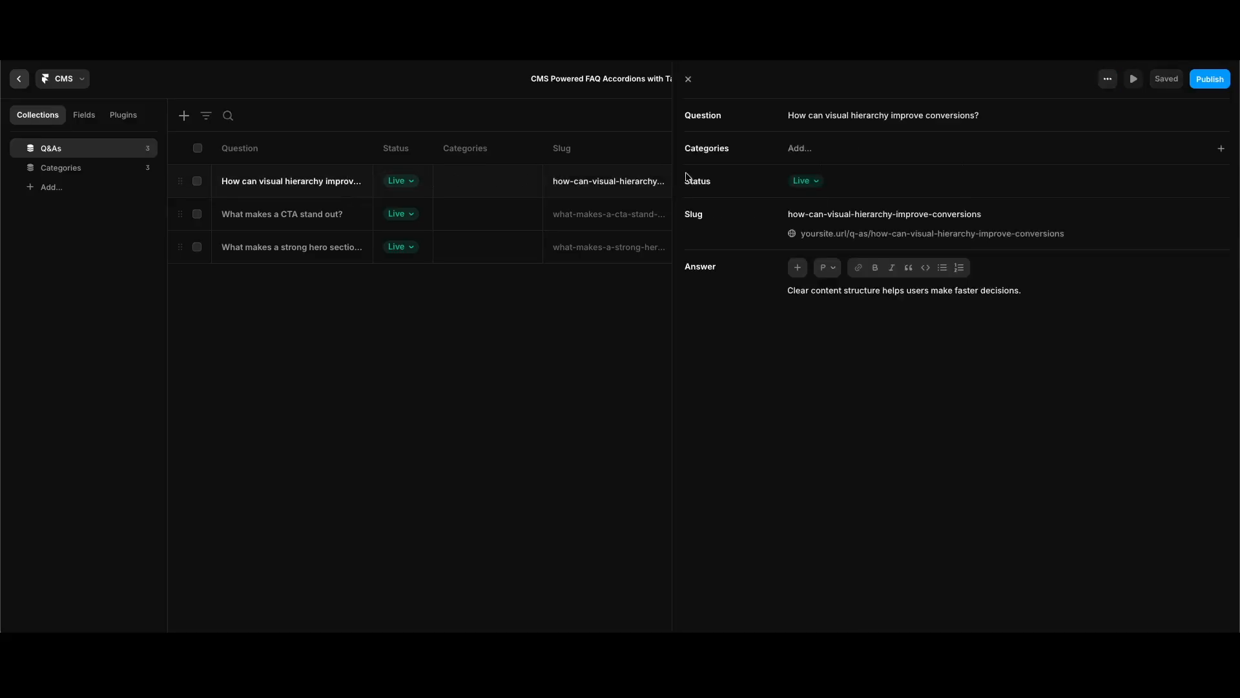
{"action": "left_click", "coordinate": [825, 151]}
{"action": "left_click", "coordinate": [825, 176]}
Assign the CTAs category to "What makes a CTA stand out?" and the Hero Sections category to "What makes a strong hero section?".
{"action": "left_click", "coordinate": [356, 214]}
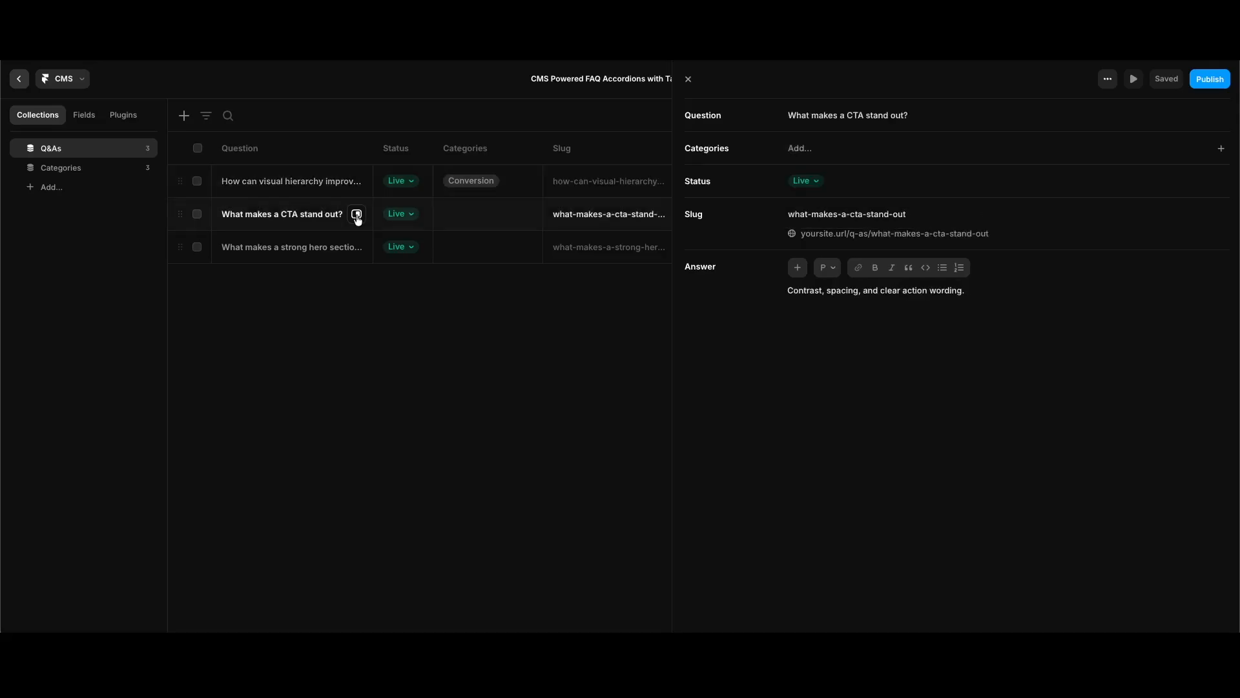
{"action": "left_click", "coordinate": [856, 148]}
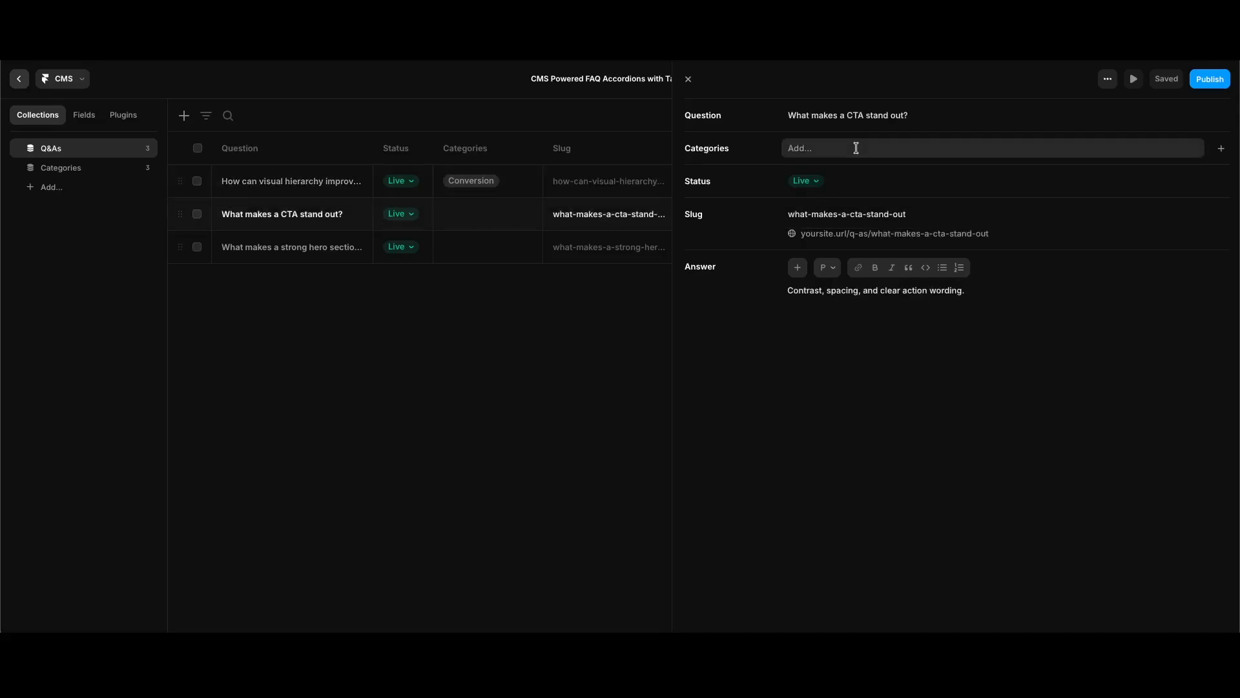
{"action": "left_click", "coordinate": [823, 200]}
{"action": "left_click", "coordinate": [349, 248]}
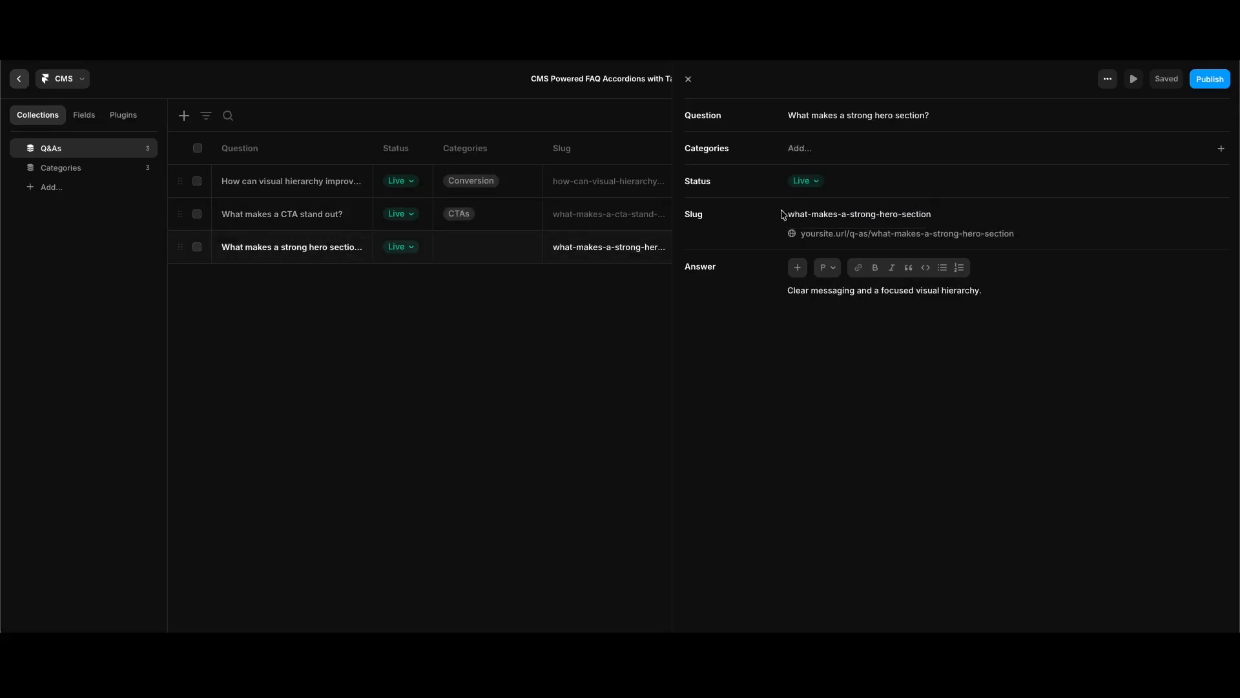
{"action": "left_click", "coordinate": [832, 144]}
{"action": "left_click", "coordinate": [838, 219]}
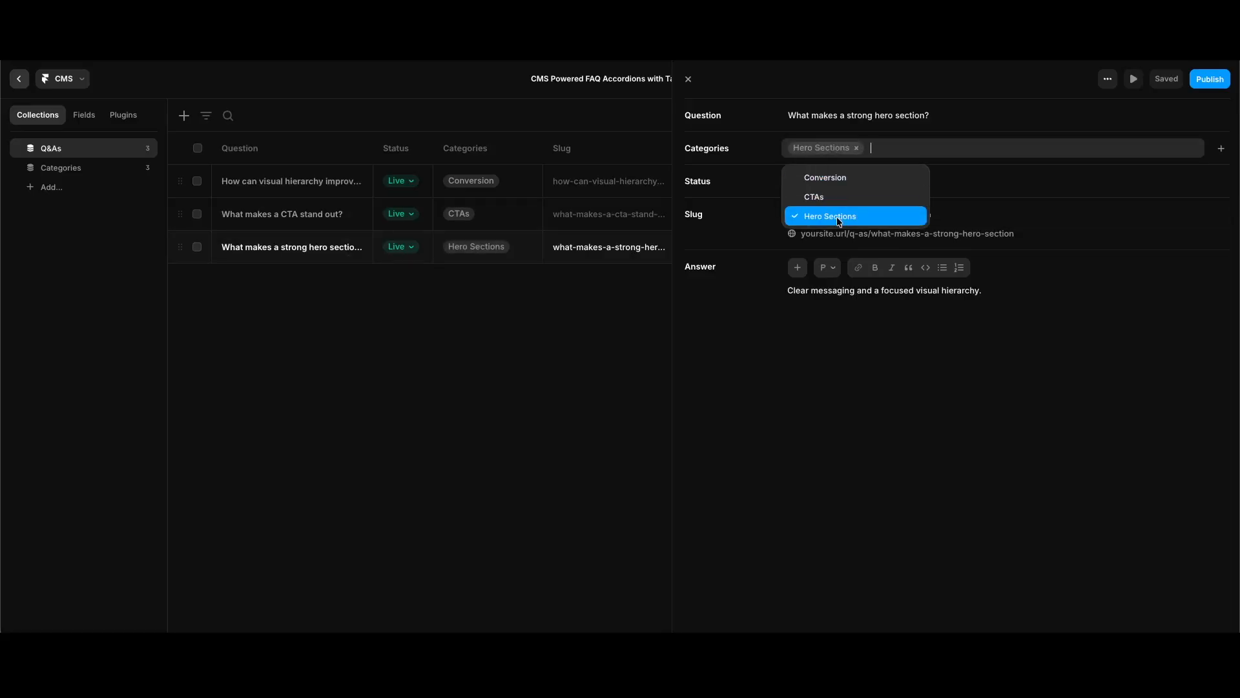
{"action": "left_click", "coordinate": [456, 383]}
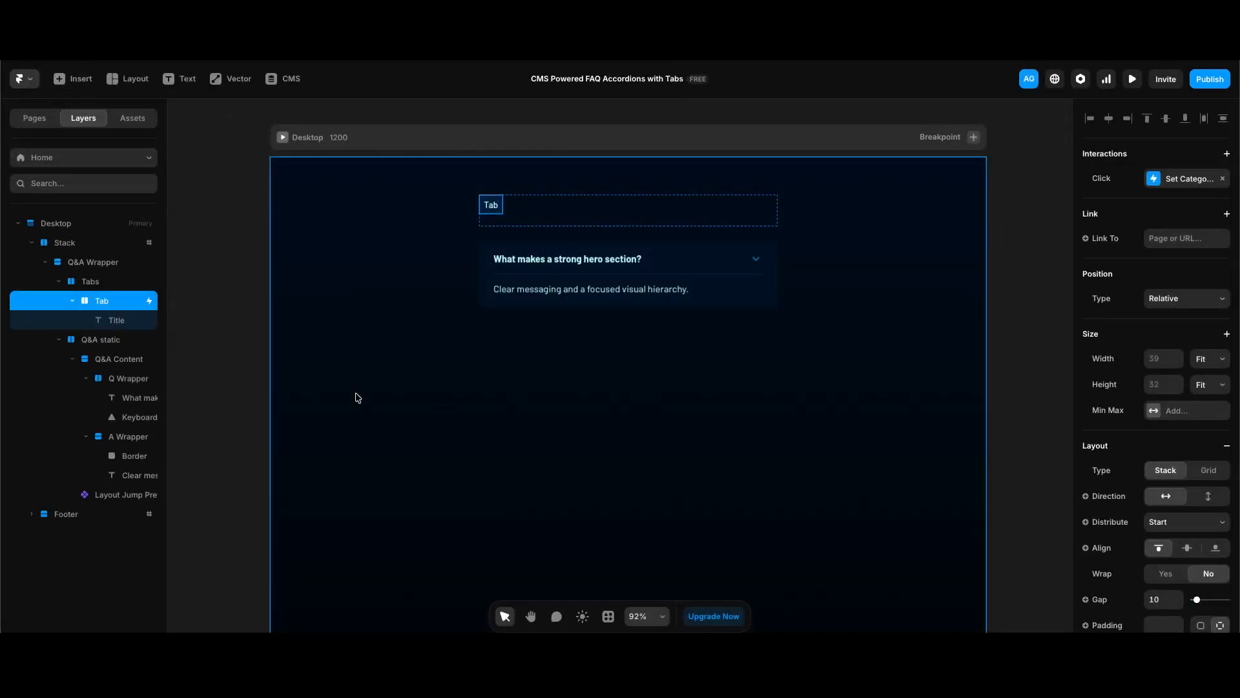
Insert the Q&As collection list into the Q&A Wrapper, between the Tabs stack and the Q&A static card.
{"action": "left_click", "coordinate": [77, 80]}
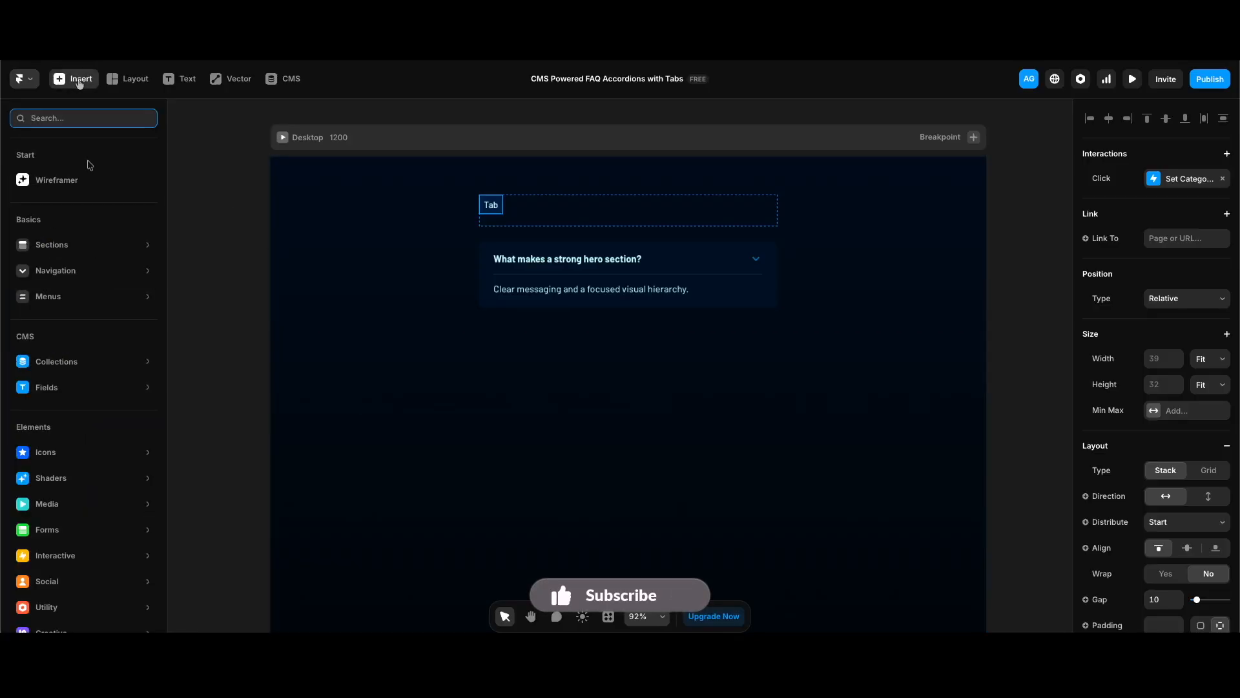
{"action": "mouse_move", "coordinate": [57, 369]}
{"action": "left_click_drag", "start_coordinate": [248, 238], "coordinate": [583, 237]}
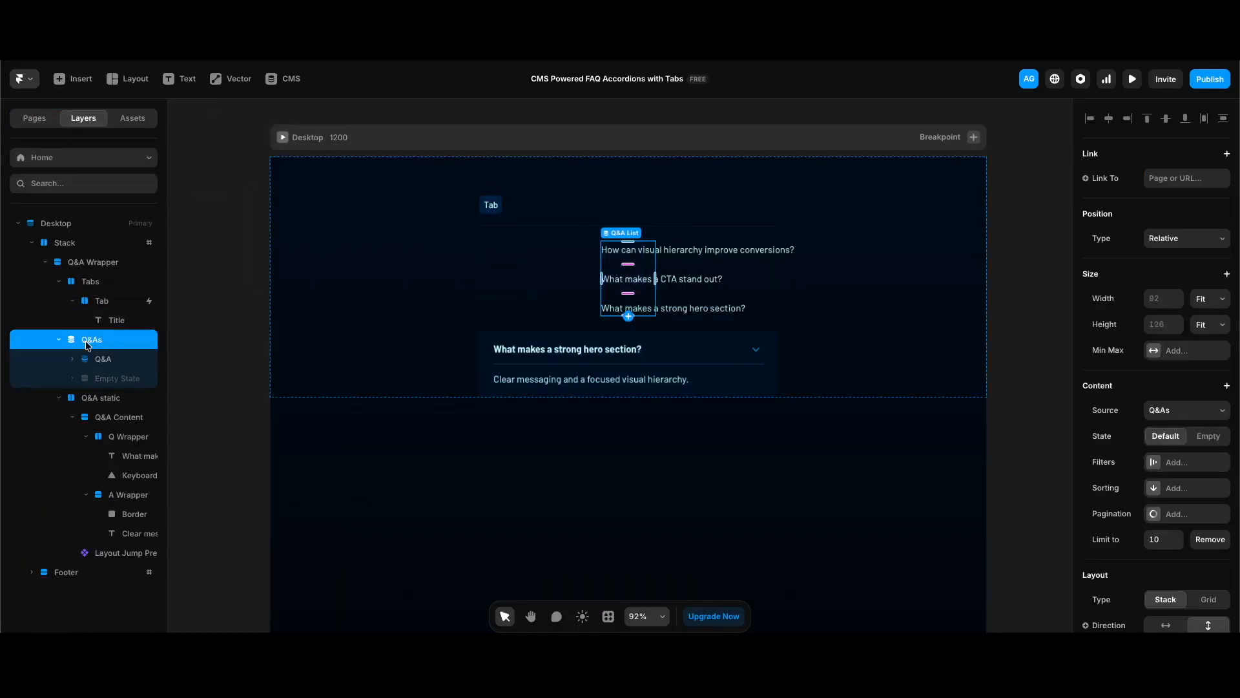
Hide the default Question text in the collection list's Q&A item and move the Q&A static stack into that item.
{"action": "left_click", "coordinate": [59, 282]}
{"action": "left_click", "coordinate": [71, 320]}
{"action": "left_click", "coordinate": [110, 342]}
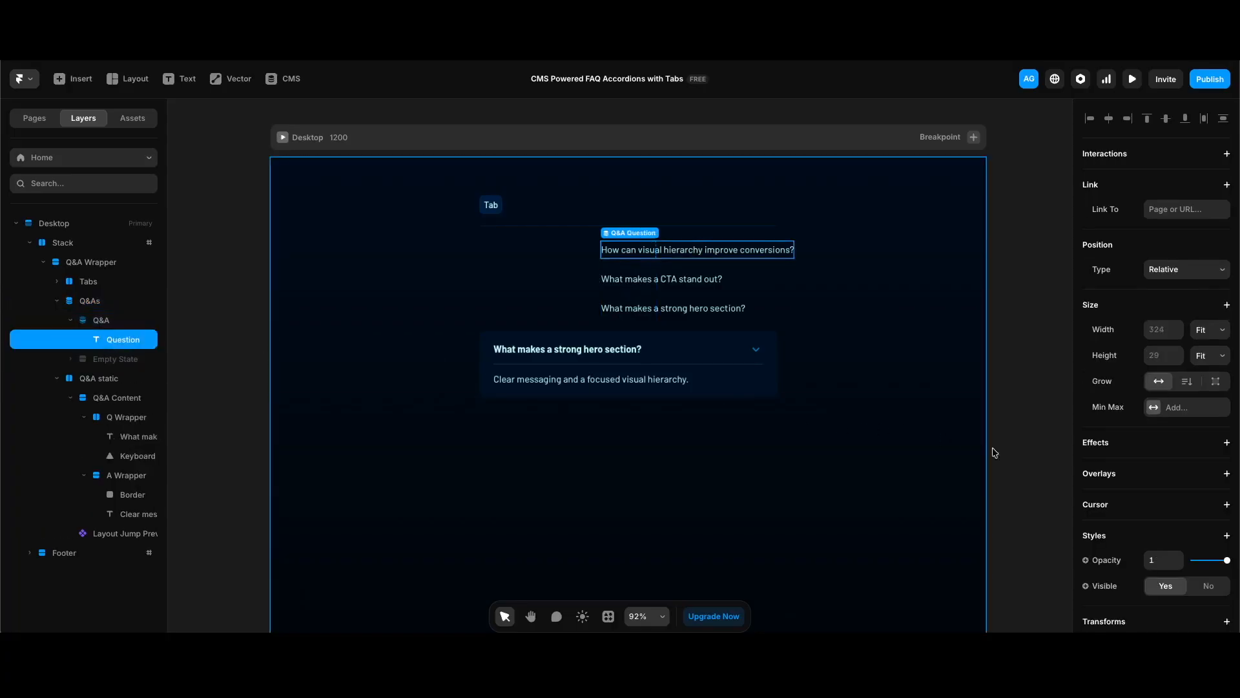
{"action": "scroll", "coordinate": [1189, 464], "scroll_direction": "down", "scroll_amount": 3}
{"action": "left_click", "coordinate": [1209, 427]}
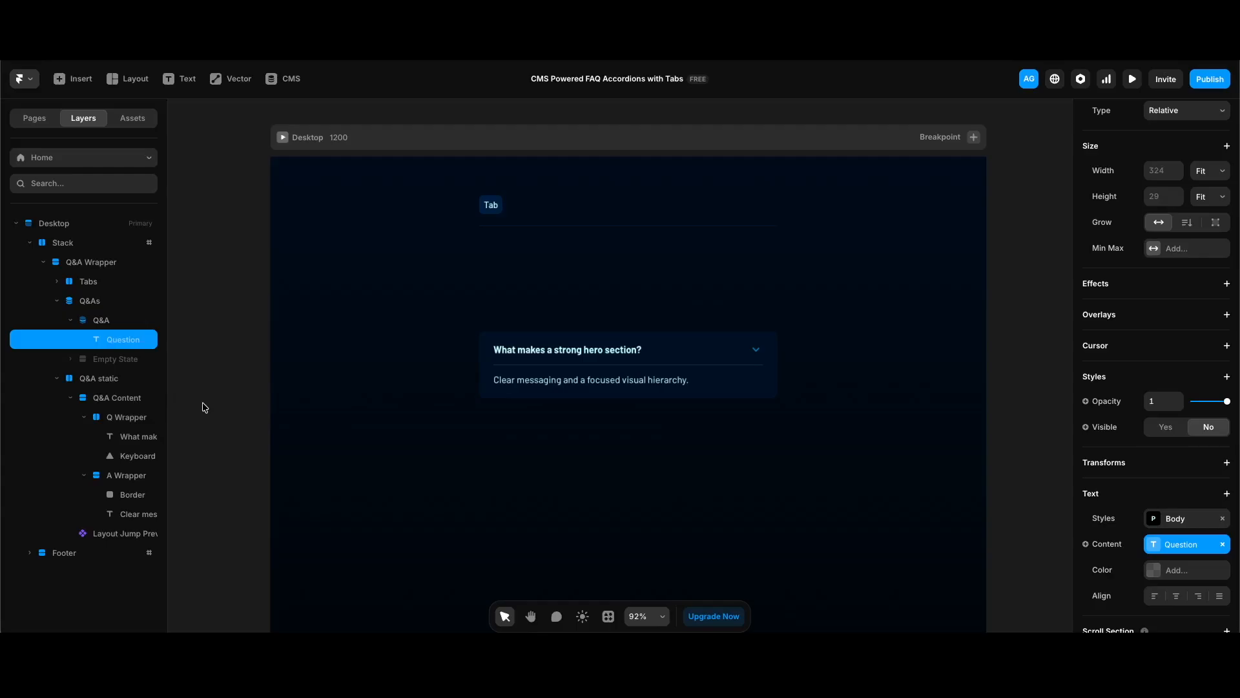
{"action": "left_click", "coordinate": [104, 378]}
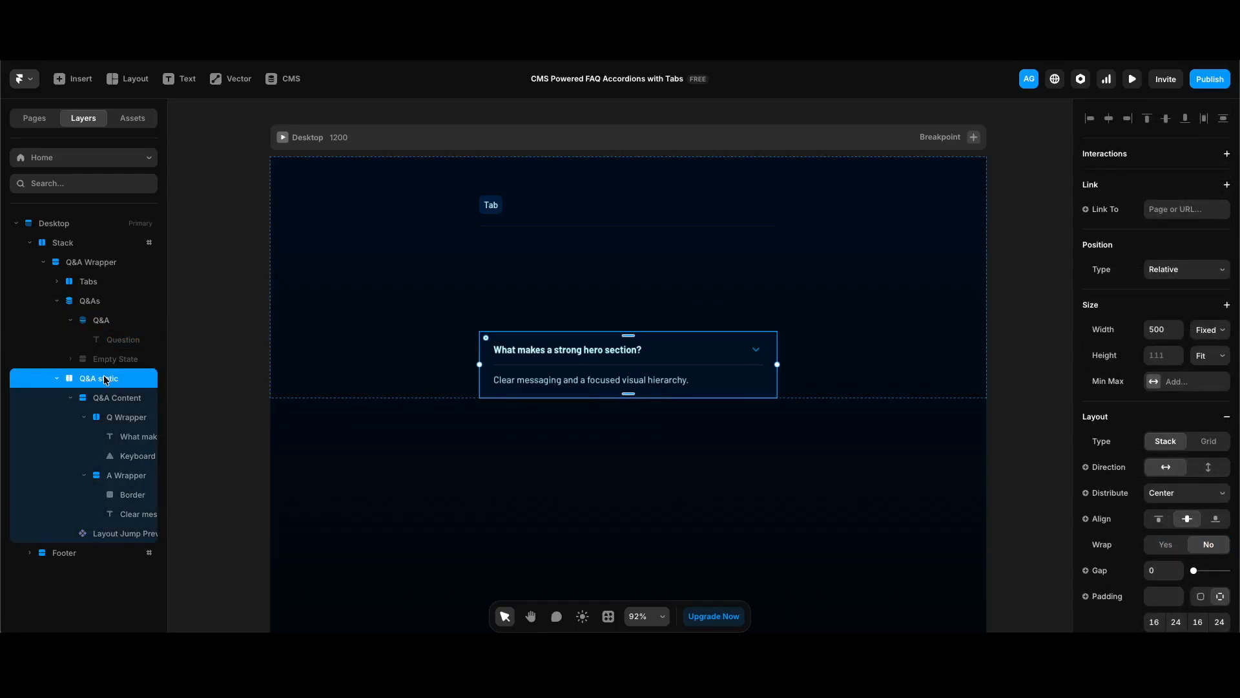
{"action": "left_click_drag", "start_coordinate": [103, 378], "coordinate": [110, 336]}
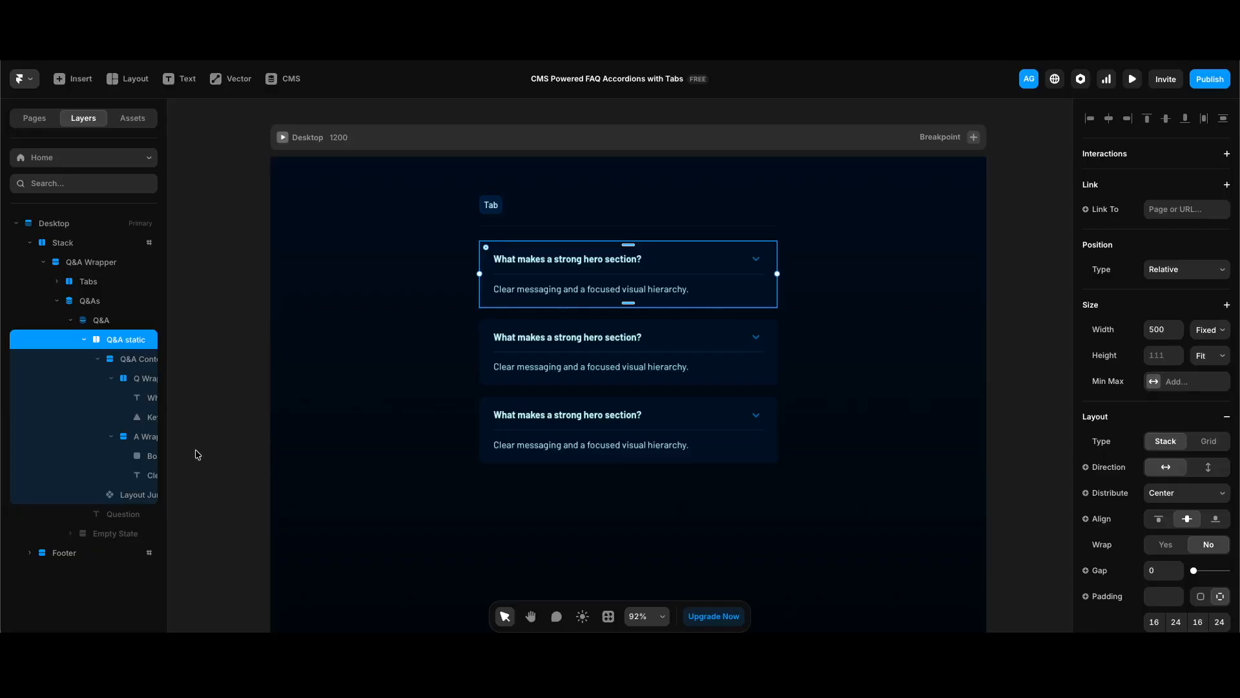
Bind the content of the card's question text in Q Wrapper to the Question field of the collection.
{"action": "left_click", "coordinate": [152, 398]}
{"action": "scroll", "coordinate": [1177, 401], "scroll_direction": "down", "scroll_amount": 2}
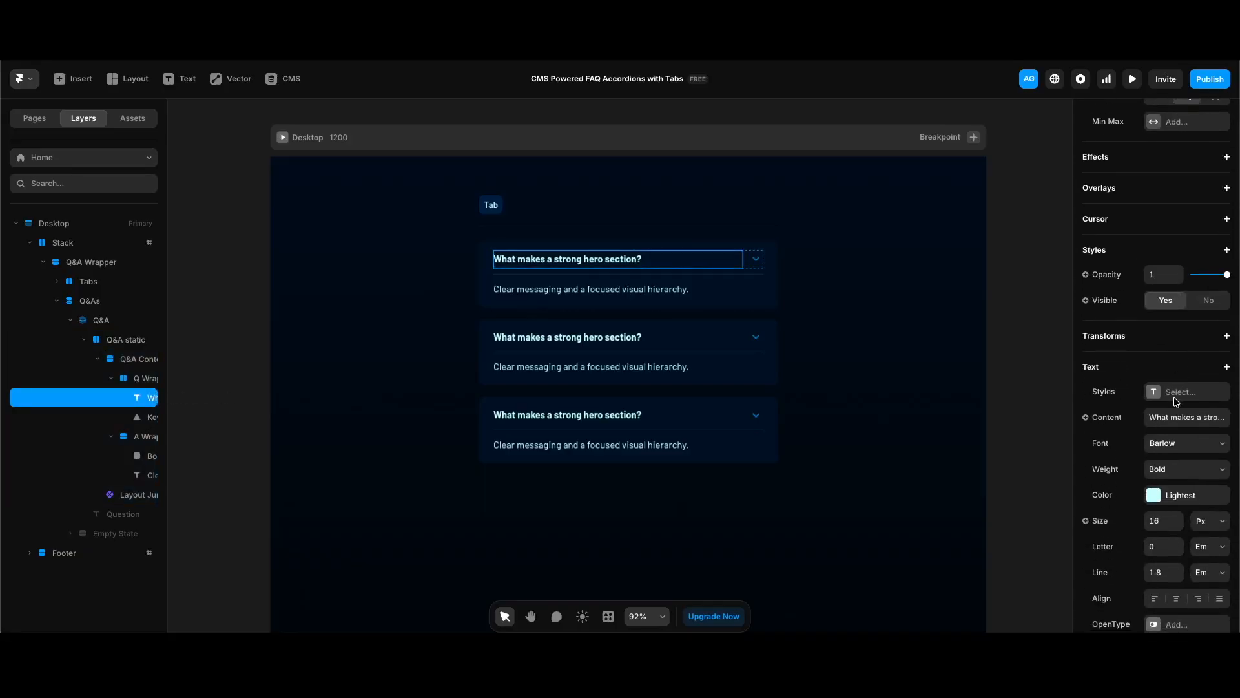
{"action": "left_click", "coordinate": [1115, 423]}
{"action": "mouse_move", "coordinate": [1103, 489]}
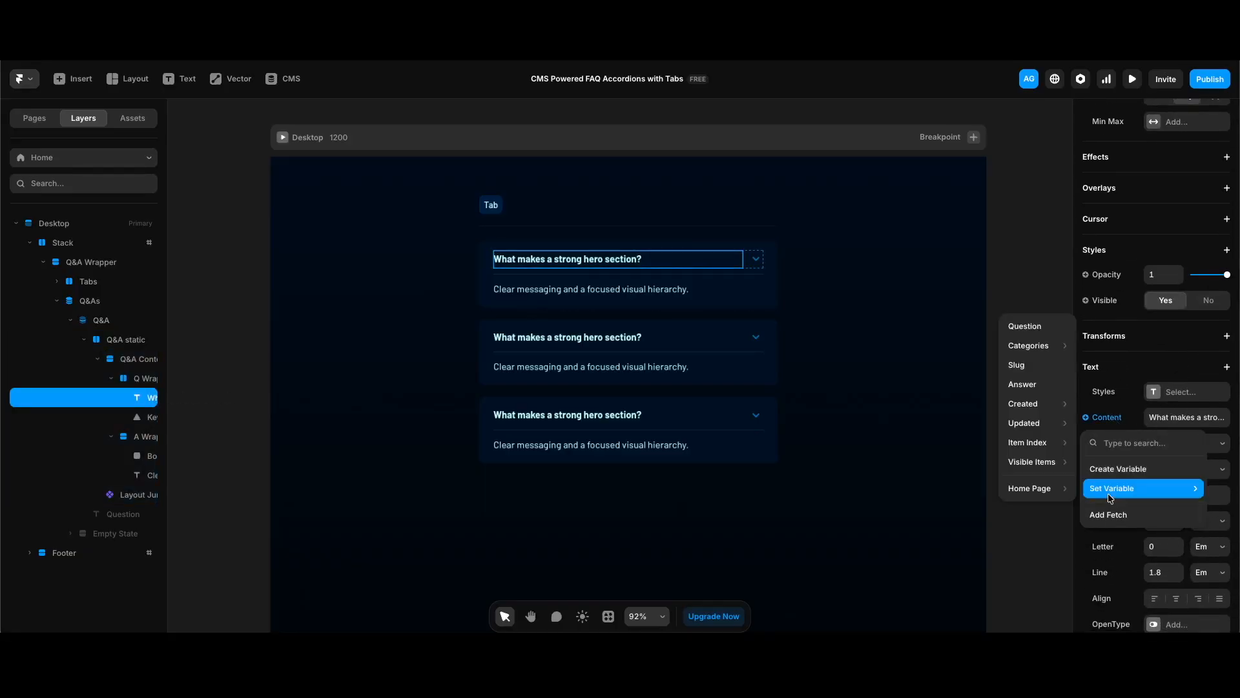
{"action": "left_click", "coordinate": [1036, 326]}
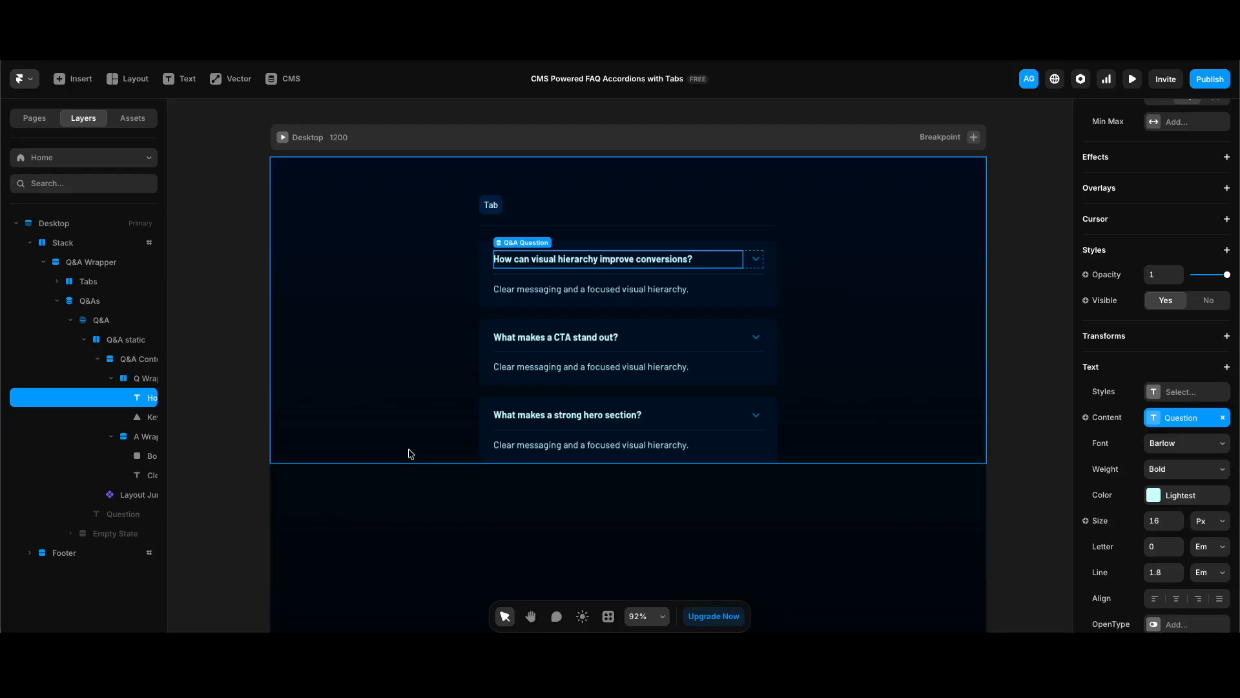
Bind the content of the card's answer text in A Wrapper to the Answer field of the collection.
{"action": "left_click", "coordinate": [153, 474]}
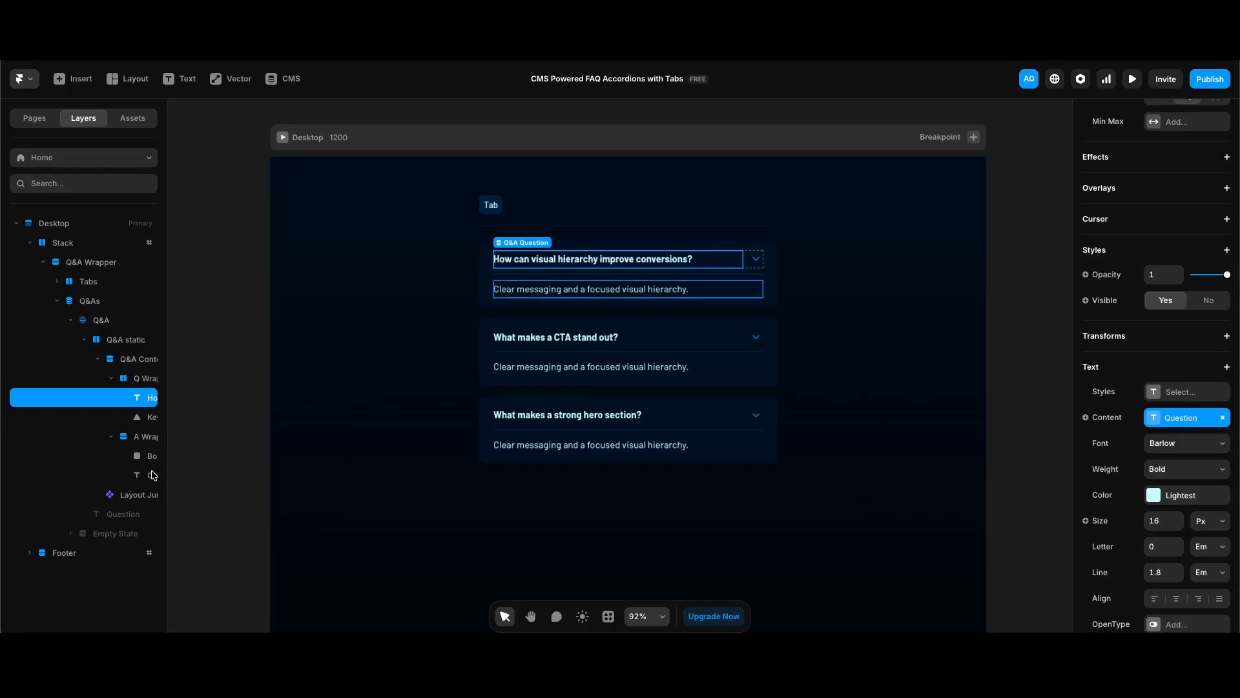
{"action": "left_click", "coordinate": [1115, 445]}
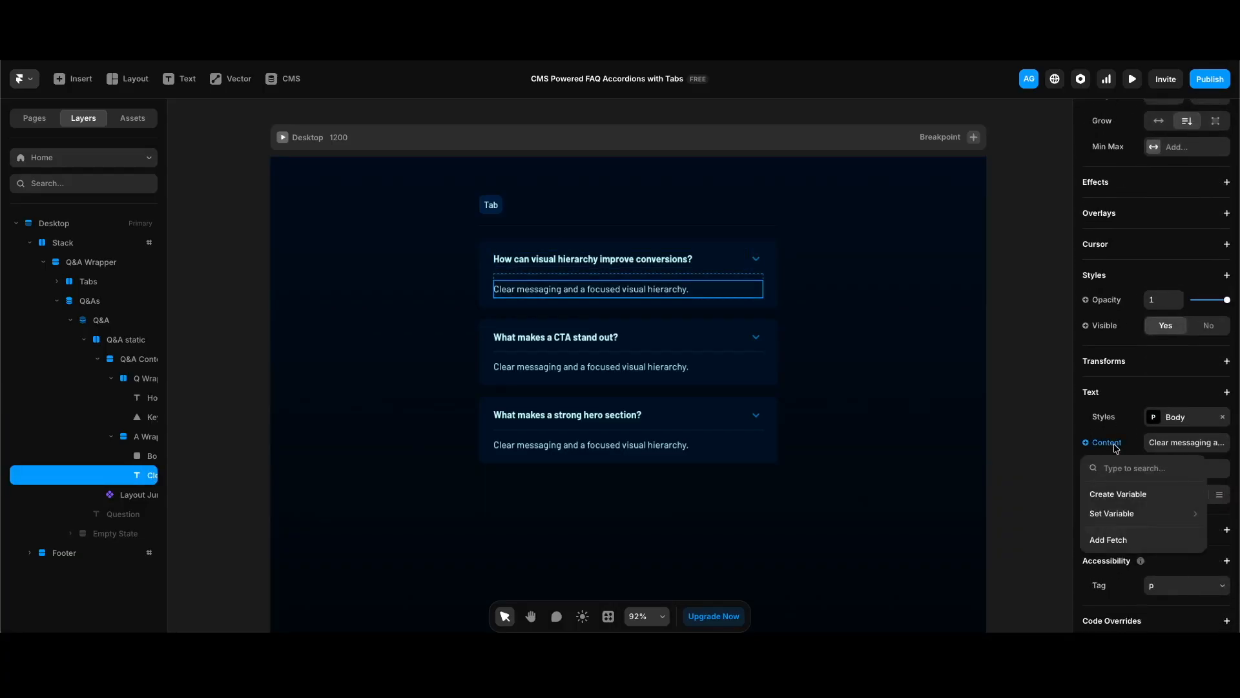
{"action": "mouse_move", "coordinate": [1111, 513]}
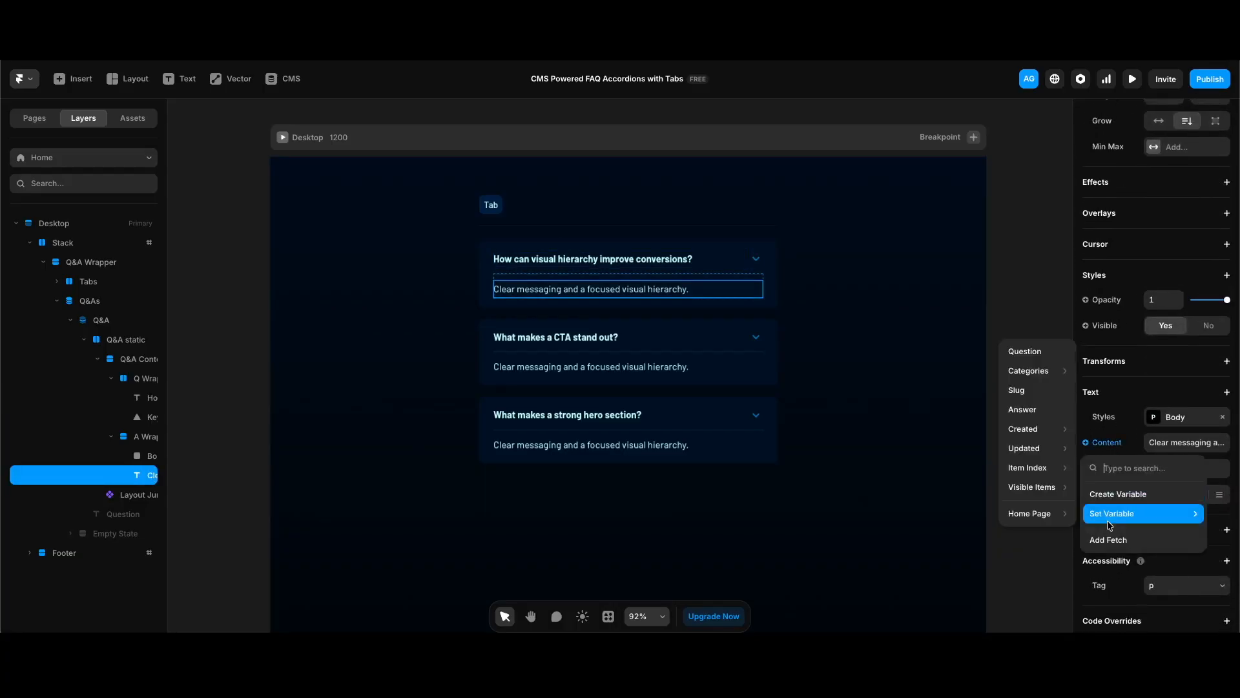
{"action": "left_click", "coordinate": [1040, 421]}
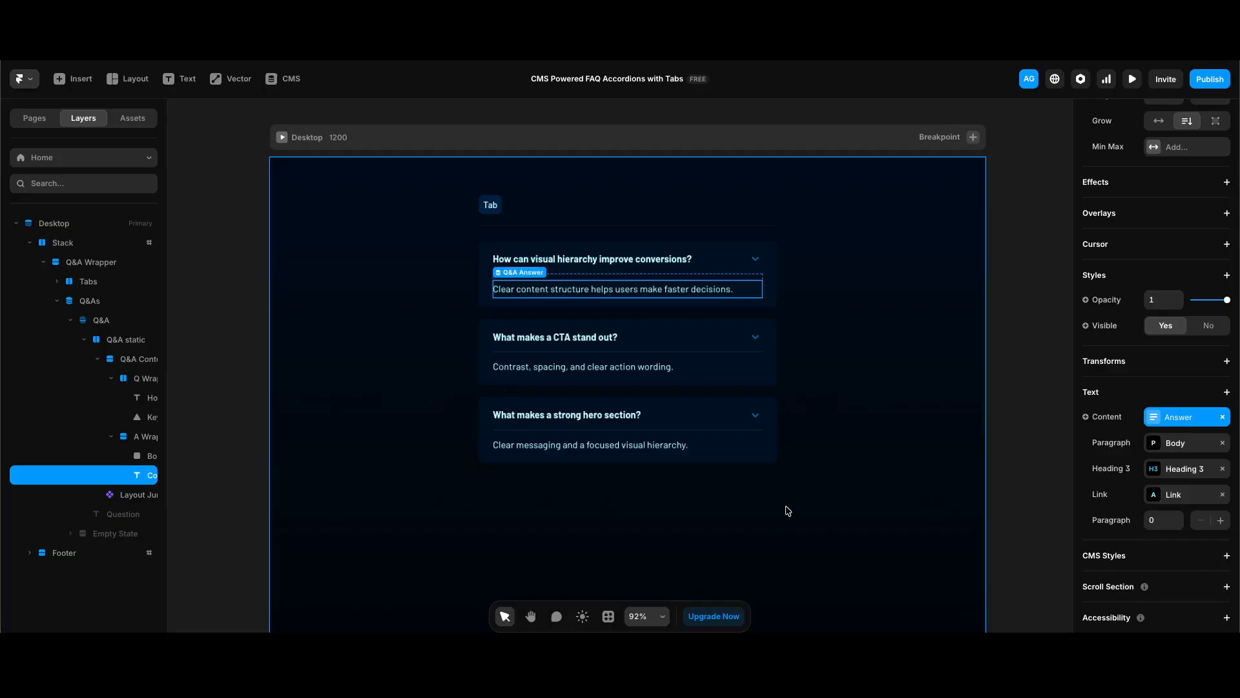
Turn the collection list's Q&A item into a component named "Q&A".
{"action": "left_click", "coordinate": [114, 321]}
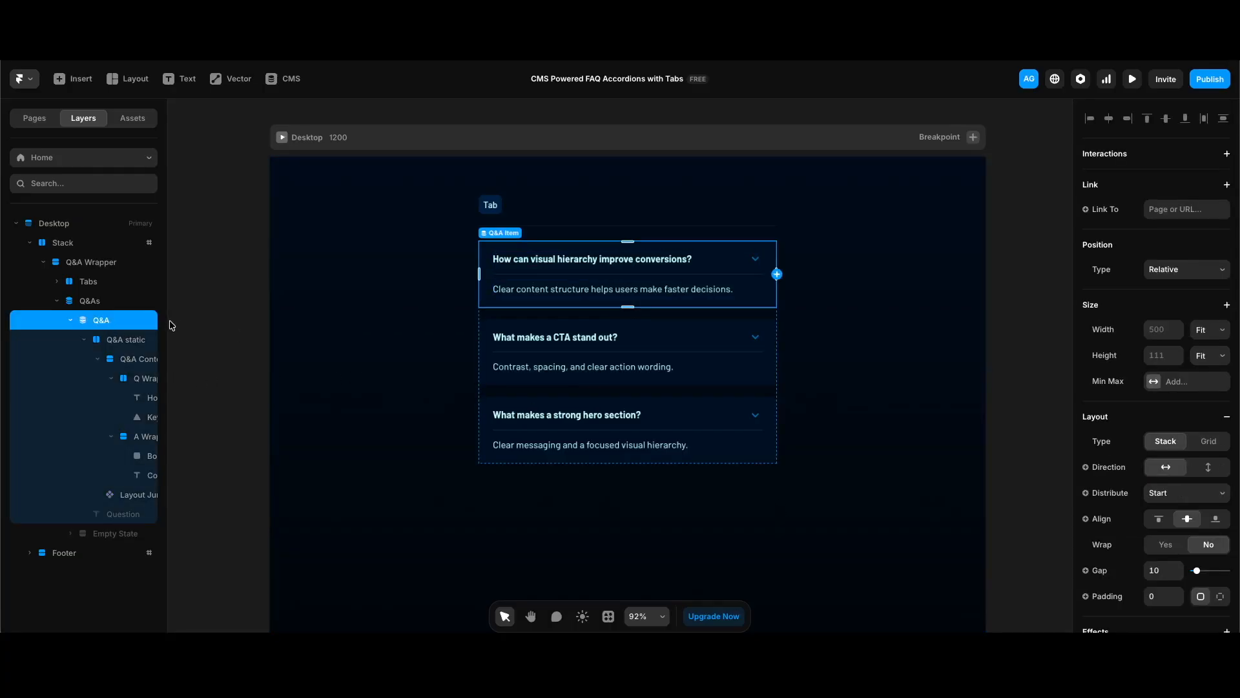
{"action": "key", "text": "ctrl+alt+k"}
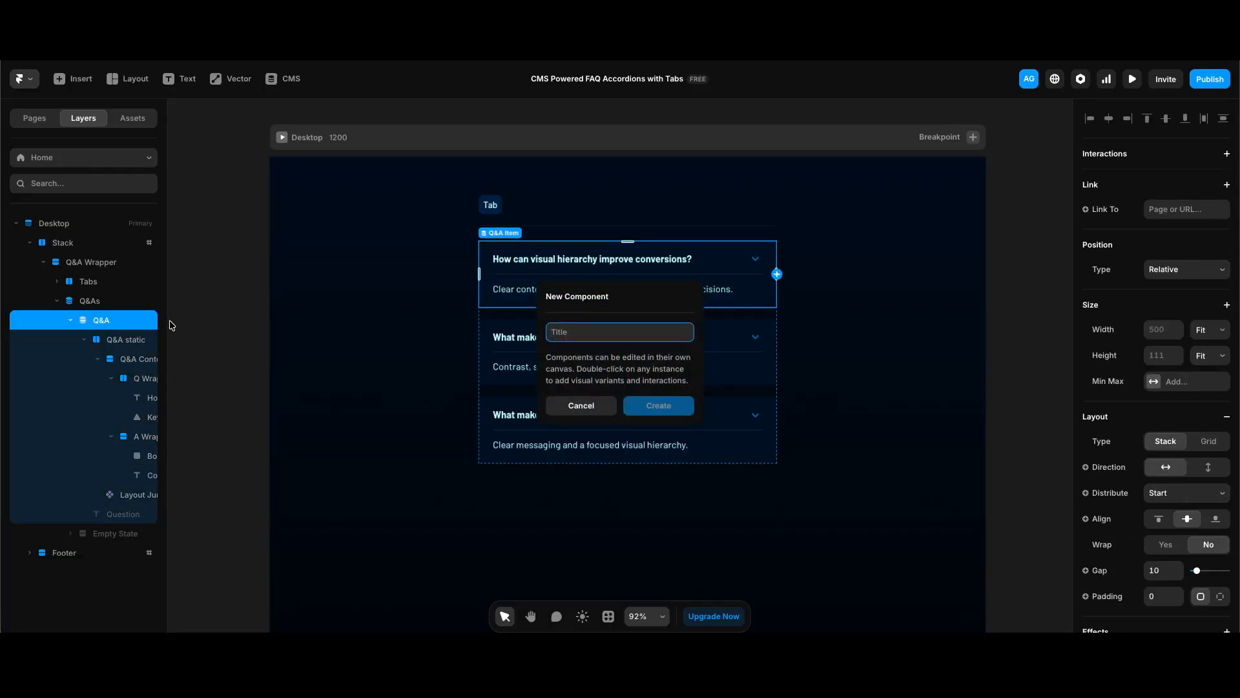
{"action": "type", "text": "Q&A"}
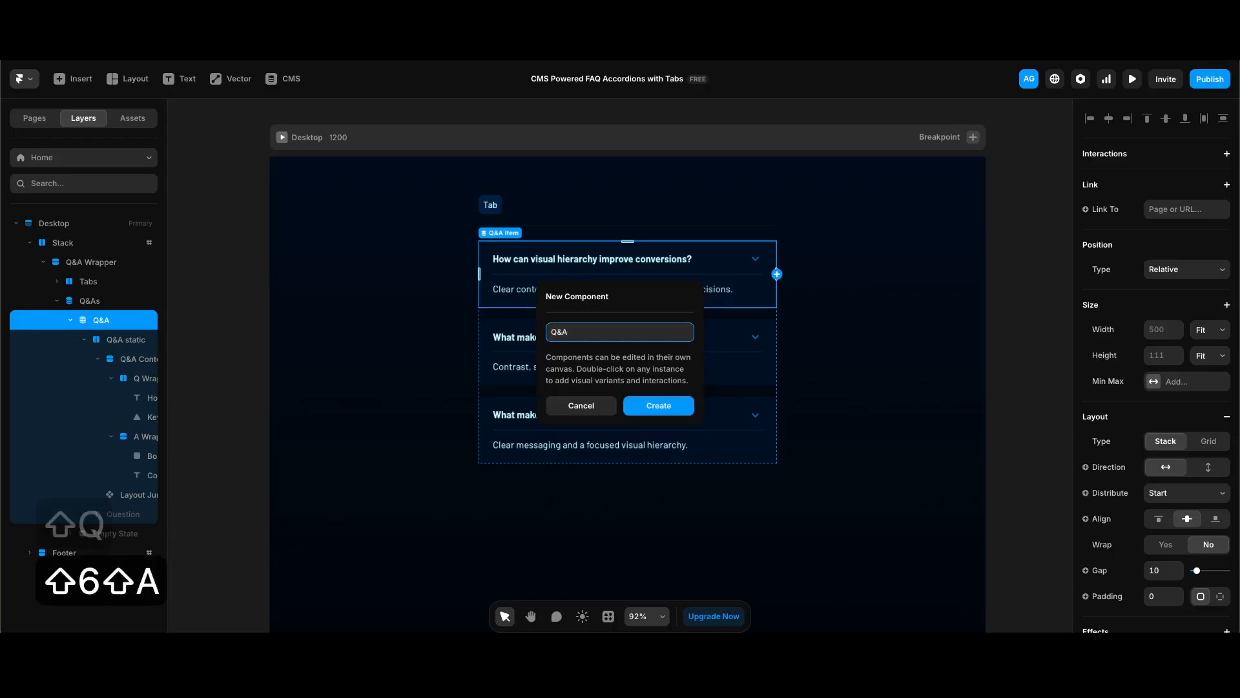
{"action": "key", "text": "Return"}
Add a second variant to the Q&A component and name it "Closed".
{"action": "left_click", "coordinate": [950, 365]}
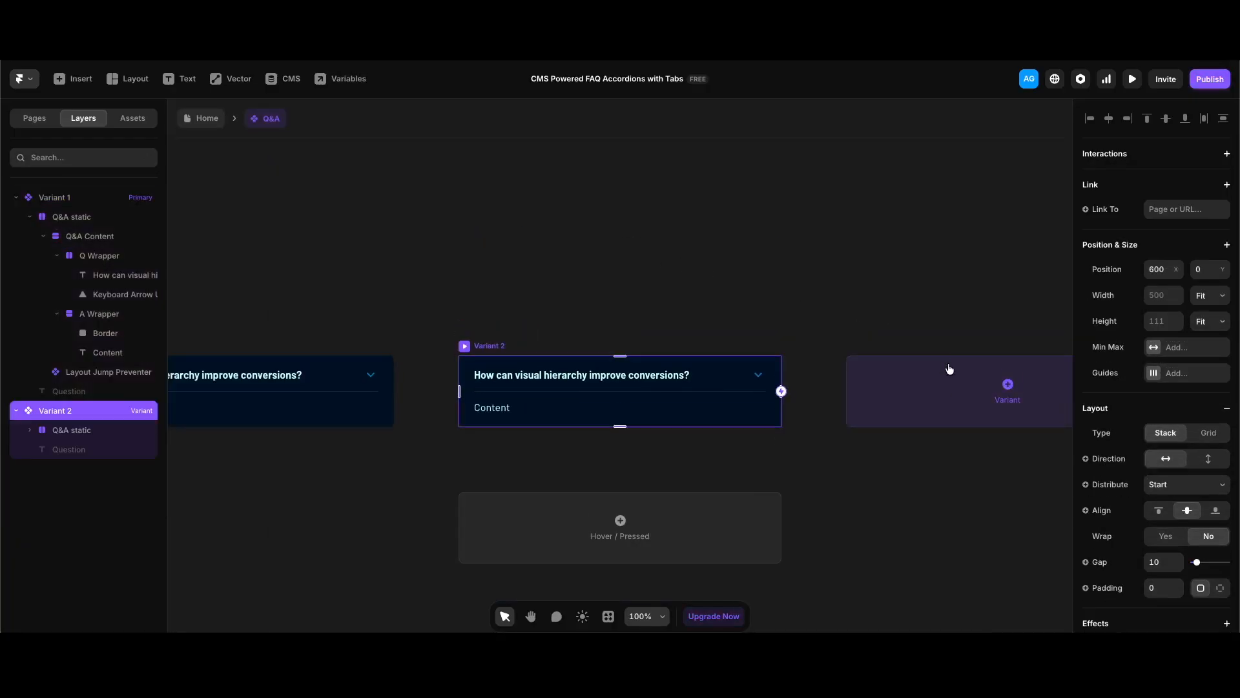
{"action": "key", "text": "super+r"}
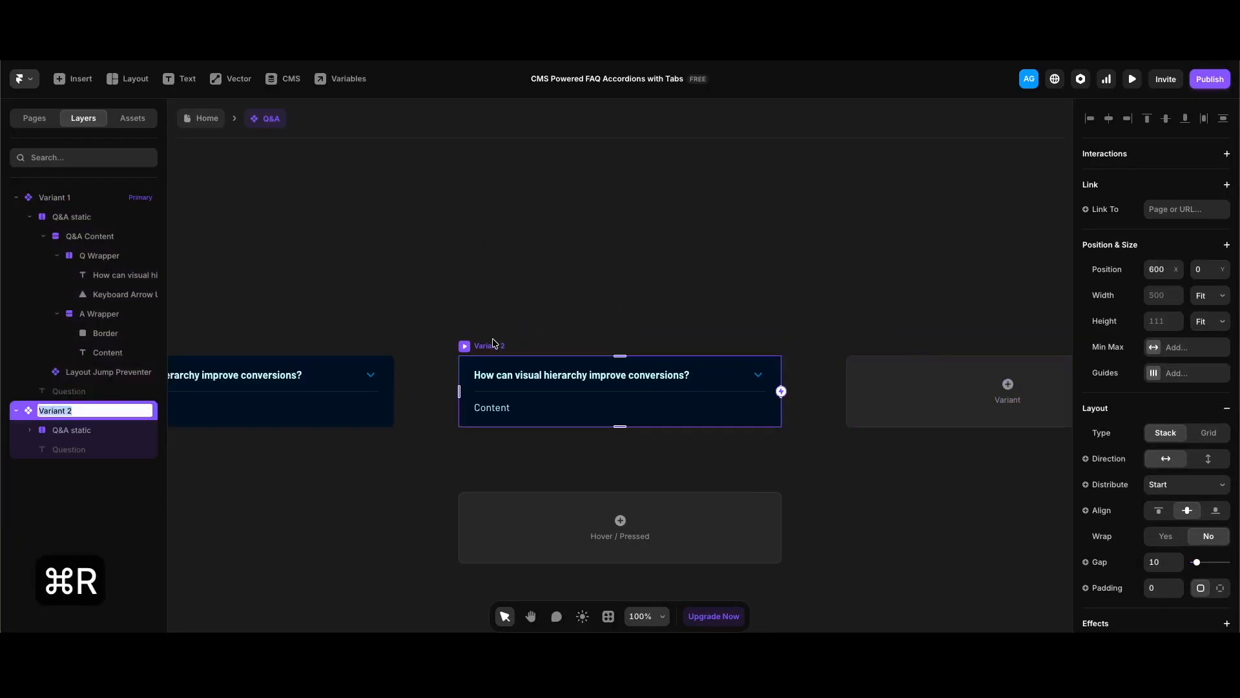
{"action": "type", "text": "Closed"}
Hide the A Wrapper inside the Closed variant so only the question row is shown.
{"action": "left_click", "coordinate": [38, 430]}
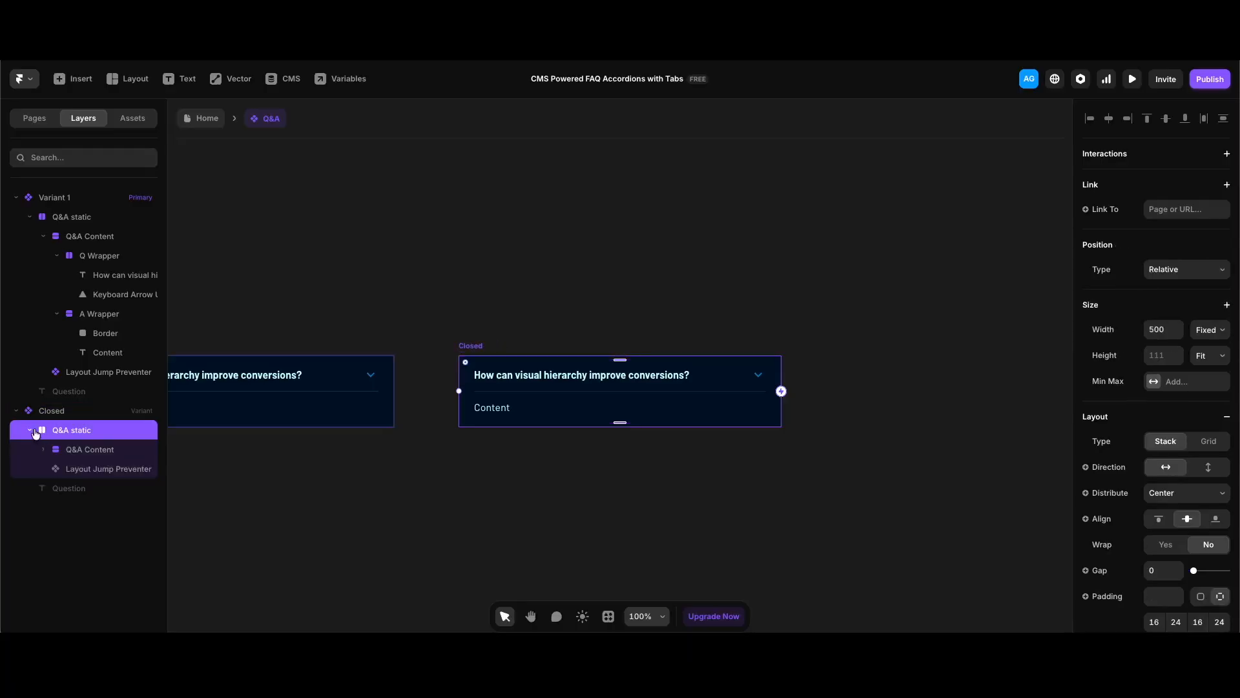
{"action": "left_click", "coordinate": [44, 449]}
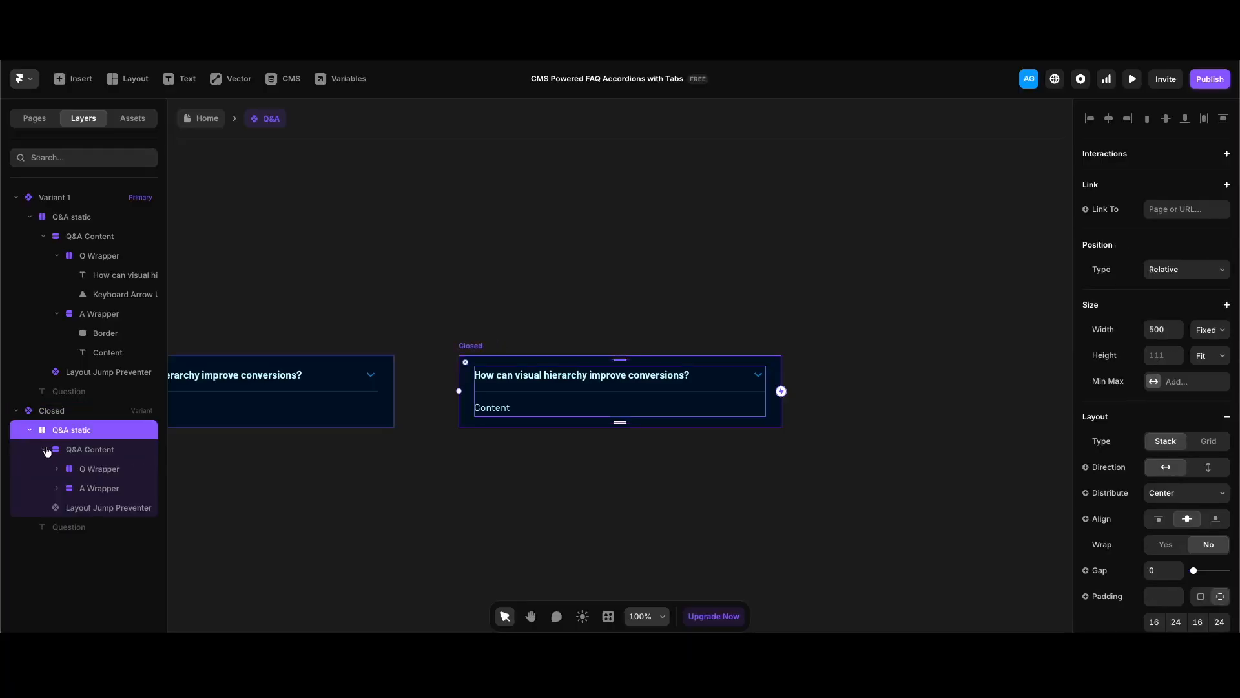
{"action": "left_click", "coordinate": [111, 490]}
{"action": "scroll", "coordinate": [1147, 487], "scroll_direction": "down", "scroll_amount": 3}
{"action": "scroll", "coordinate": [1147, 487], "scroll_direction": "down", "scroll_amount": 3}
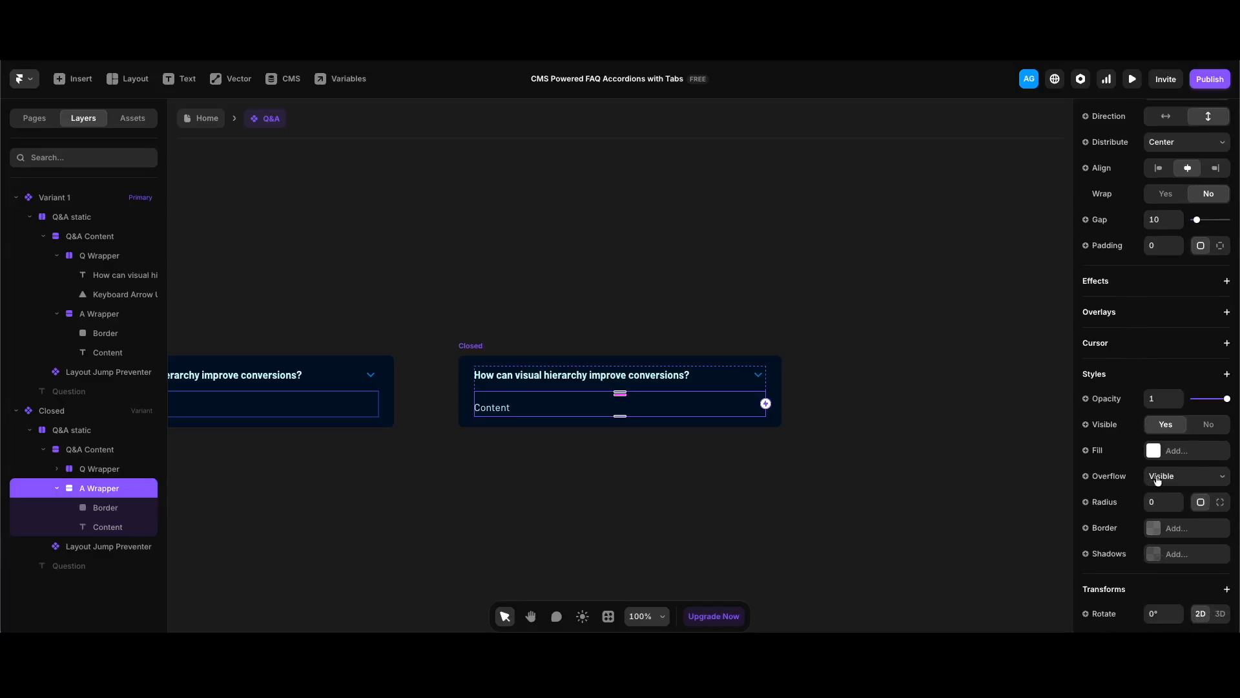
{"action": "left_click", "coordinate": [1208, 425]}
Copy the rotation value of the arrow icon in Variant 1, and set that icon's rotation to 0°.
{"action": "left_click", "coordinate": [371, 378]}
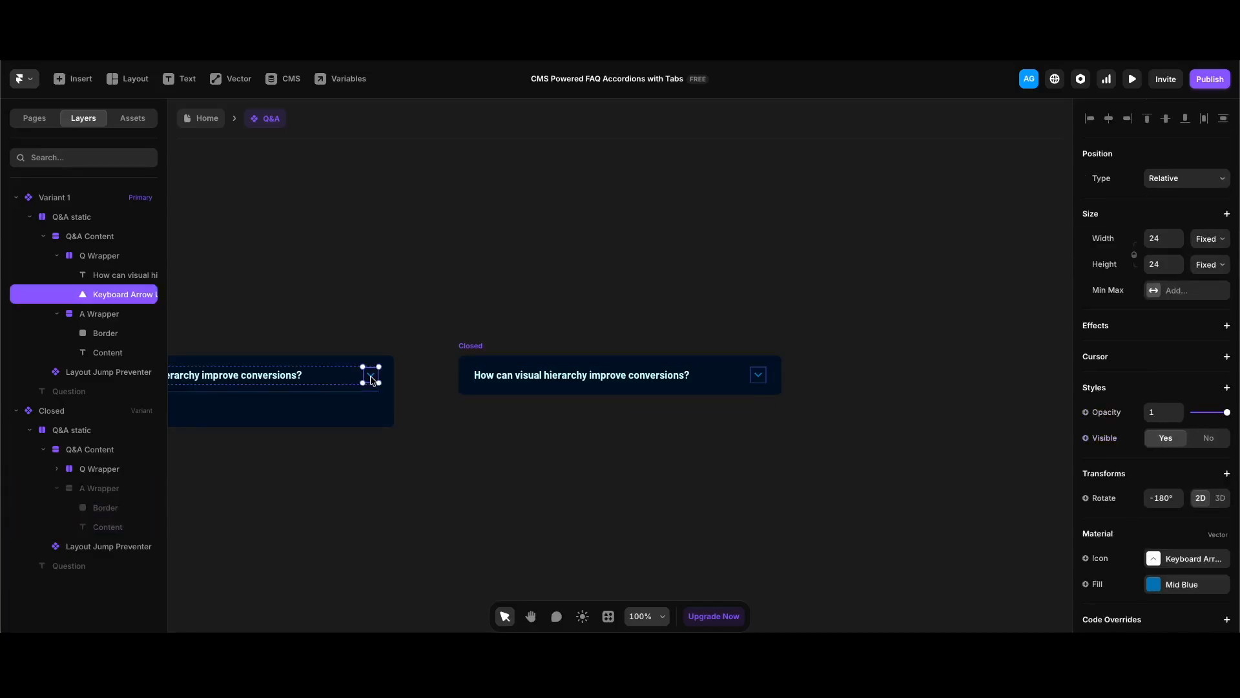
{"action": "scroll", "coordinate": [371, 380], "scroll_direction": "down", "scroll_amount": 2}
{"action": "scroll", "coordinate": [371, 380], "scroll_direction": "left", "scroll_amount": 2}
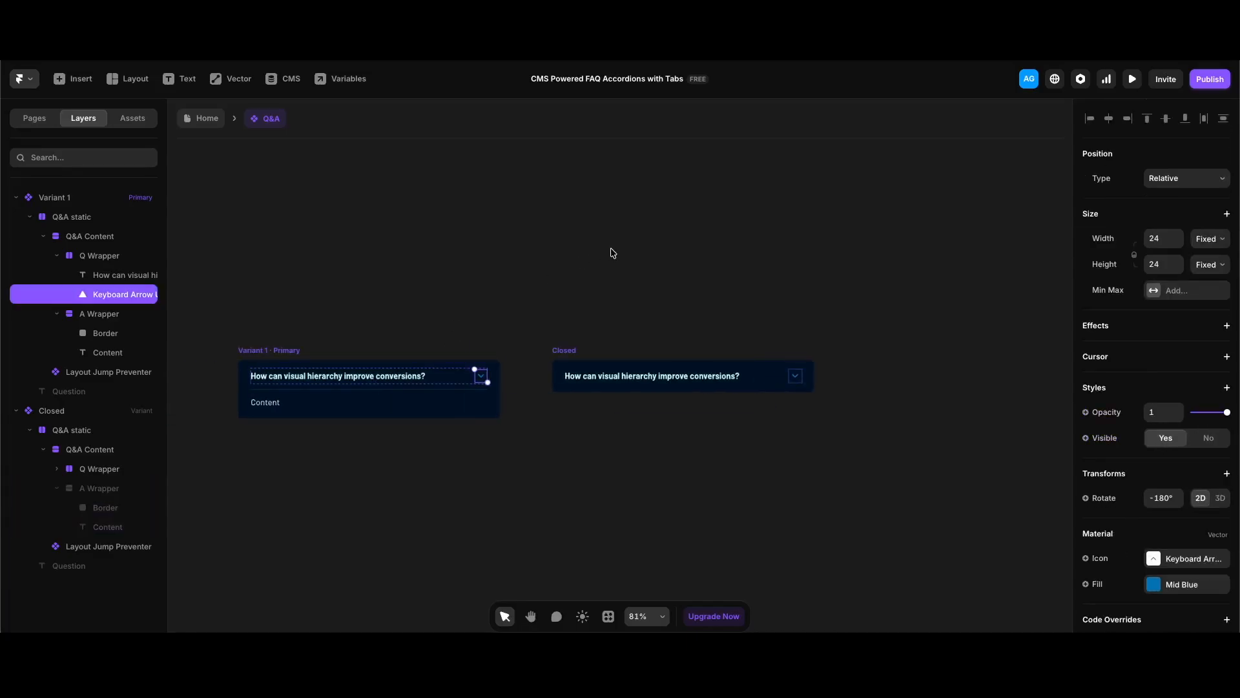
{"action": "left_click", "coordinate": [1160, 497]}
{"action": "key", "text": "super+c"}
{"action": "type", "text": "0"}
{"action": "key", "text": "Return"}
Set the rotation of the arrow icon in the Closed variant to the copied value of -180°.
{"action": "scroll", "coordinate": [811, 404], "scroll_direction": "up", "scroll_amount": 5}
{"action": "left_click", "coordinate": [784, 359]}
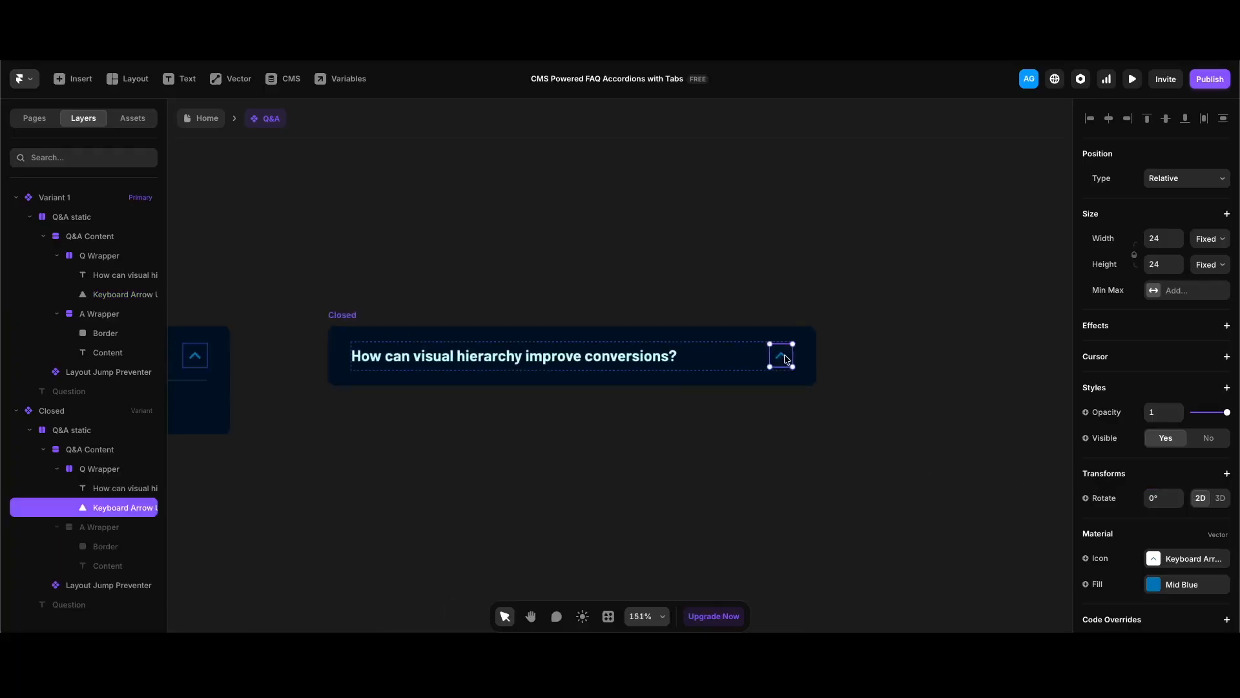
{"action": "left_click", "coordinate": [1162, 497]}
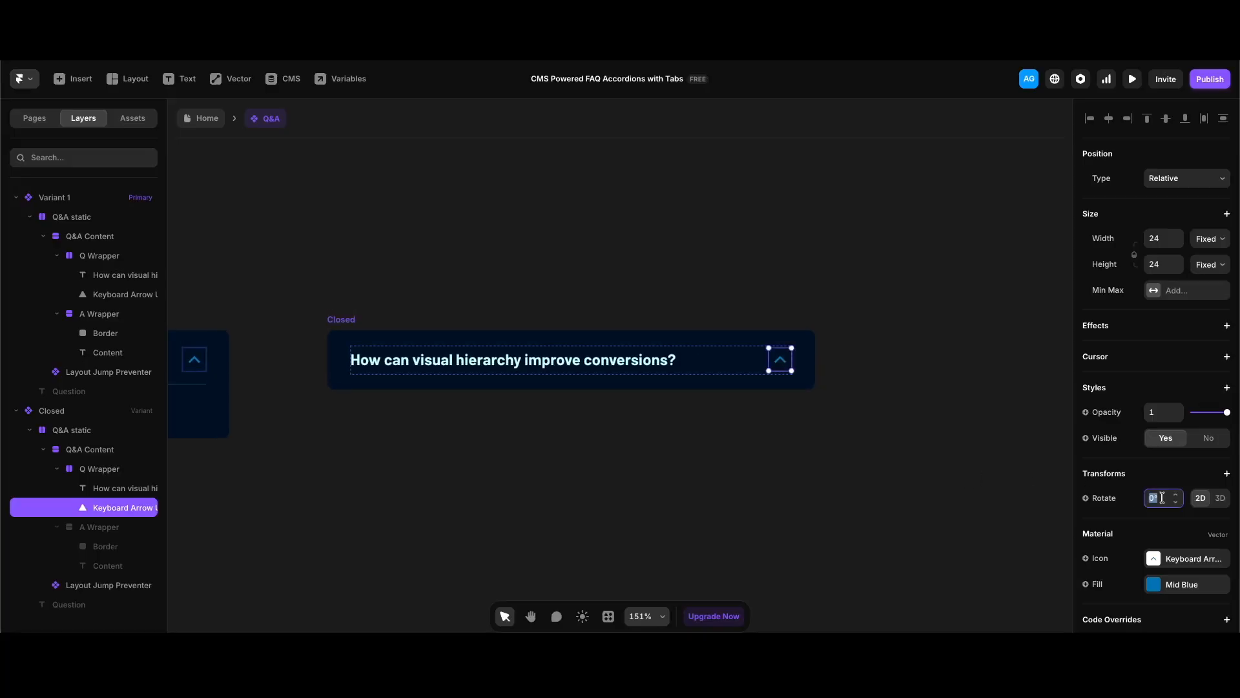
{"action": "key", "text": "super+v"}
{"action": "key", "text": "Return"}
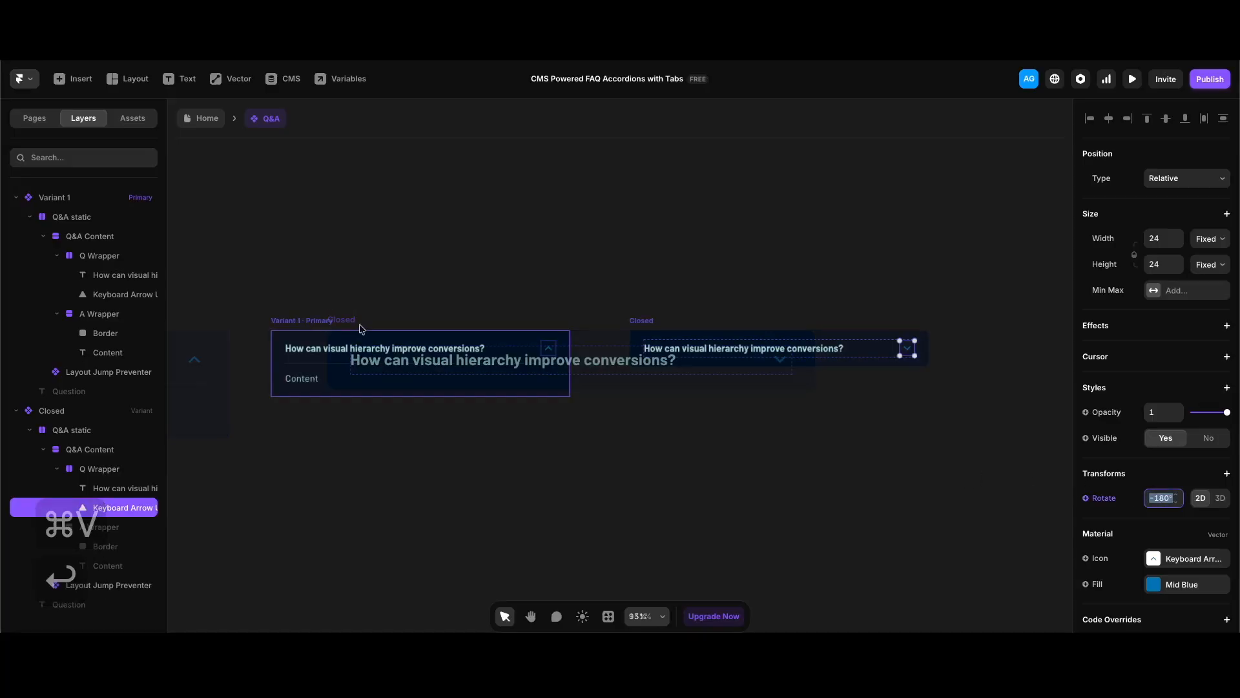
Add Click interactions that switch Variant 1 to Closed and Closed back to Variant 1.
{"action": "left_click", "coordinate": [319, 321]}
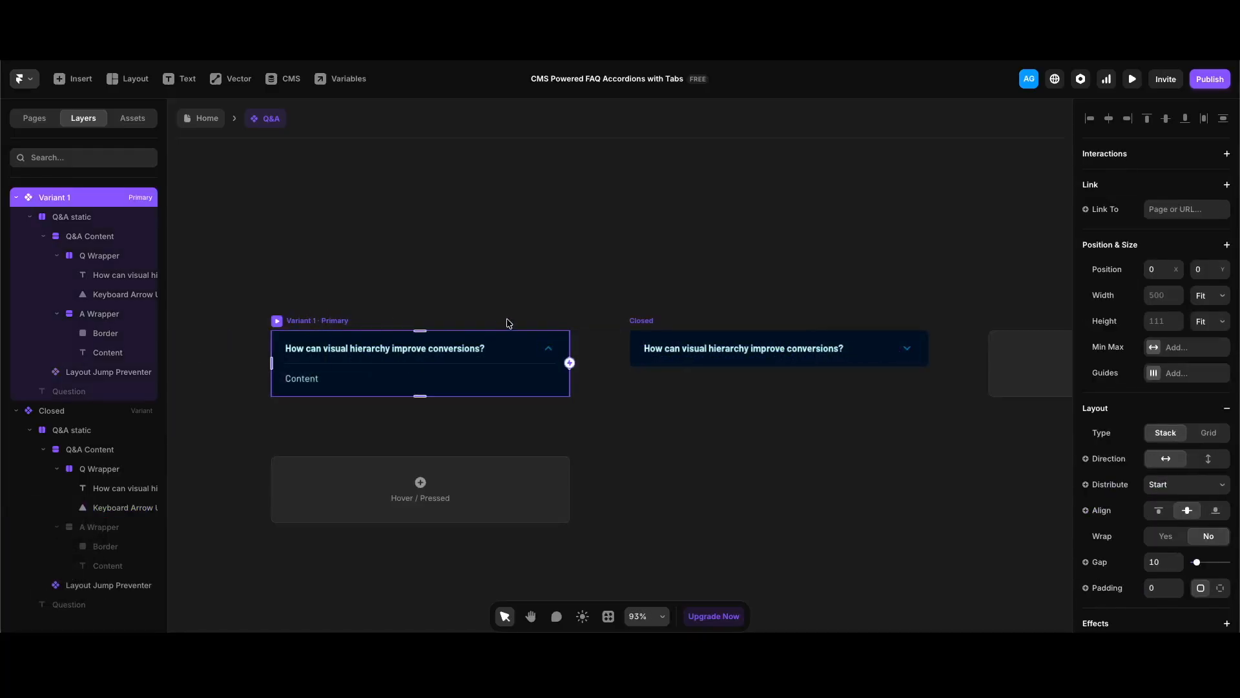
{"action": "left_click_drag", "start_coordinate": [569, 363], "coordinate": [655, 336]}
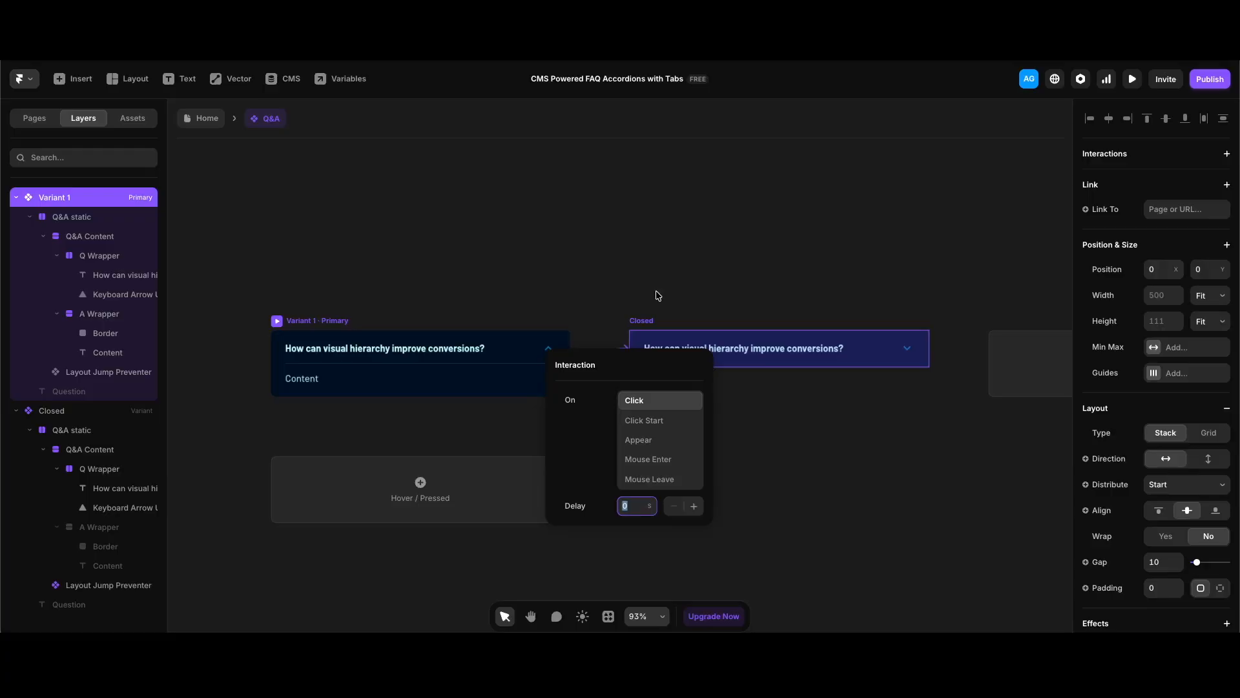
{"action": "left_click", "coordinate": [656, 297]}
{"action": "left_click_drag", "start_coordinate": [929, 349], "coordinate": [570, 370]}
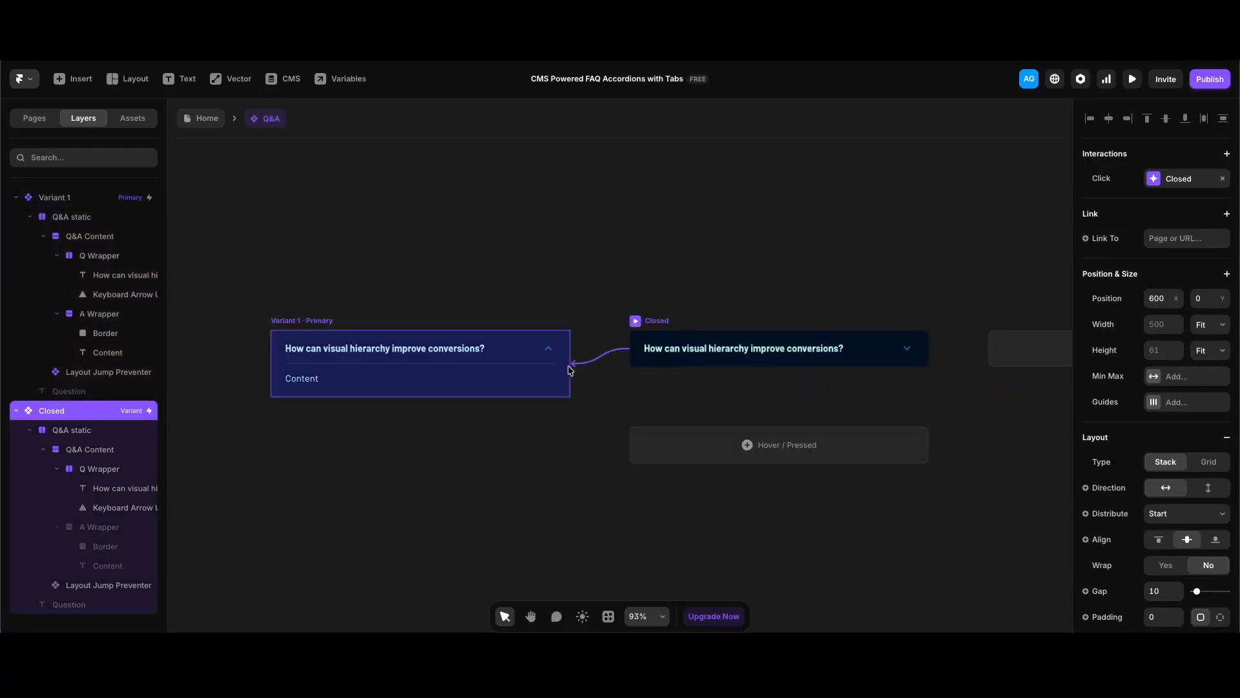
{"action": "left_click", "coordinate": [365, 244]}
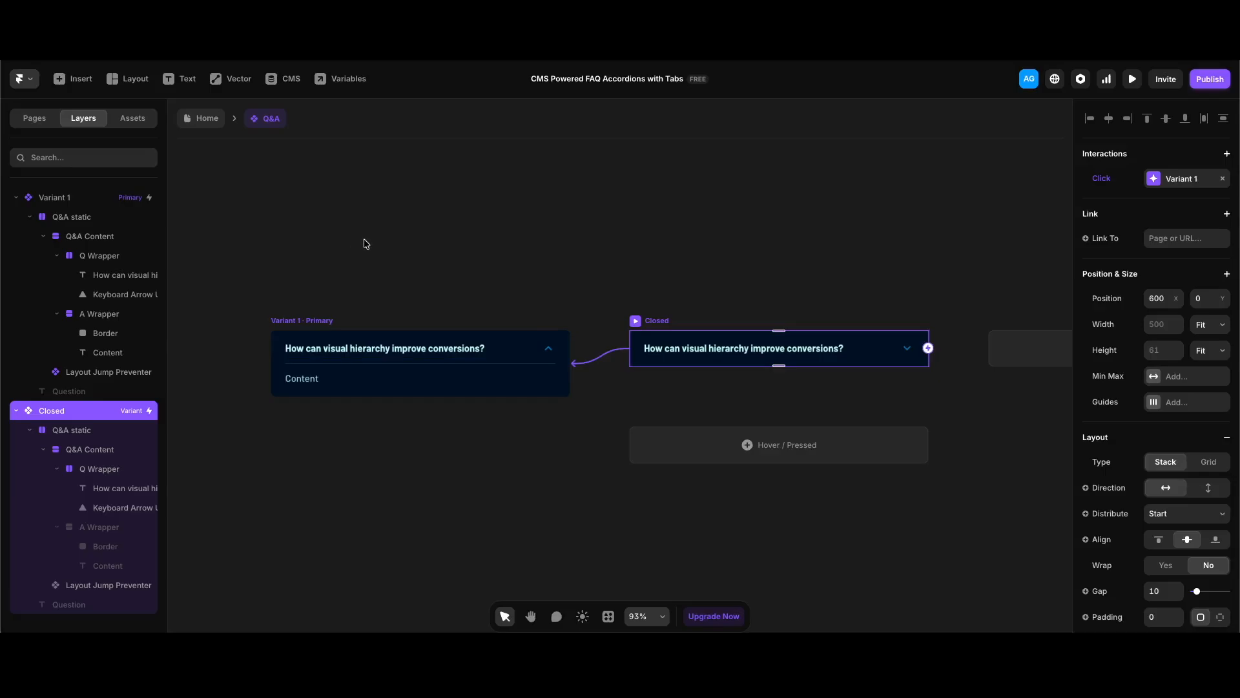
Return to the Home page and set the Q&A item in the list to the Closed variant.
{"action": "double_click", "coordinate": [365, 244]}
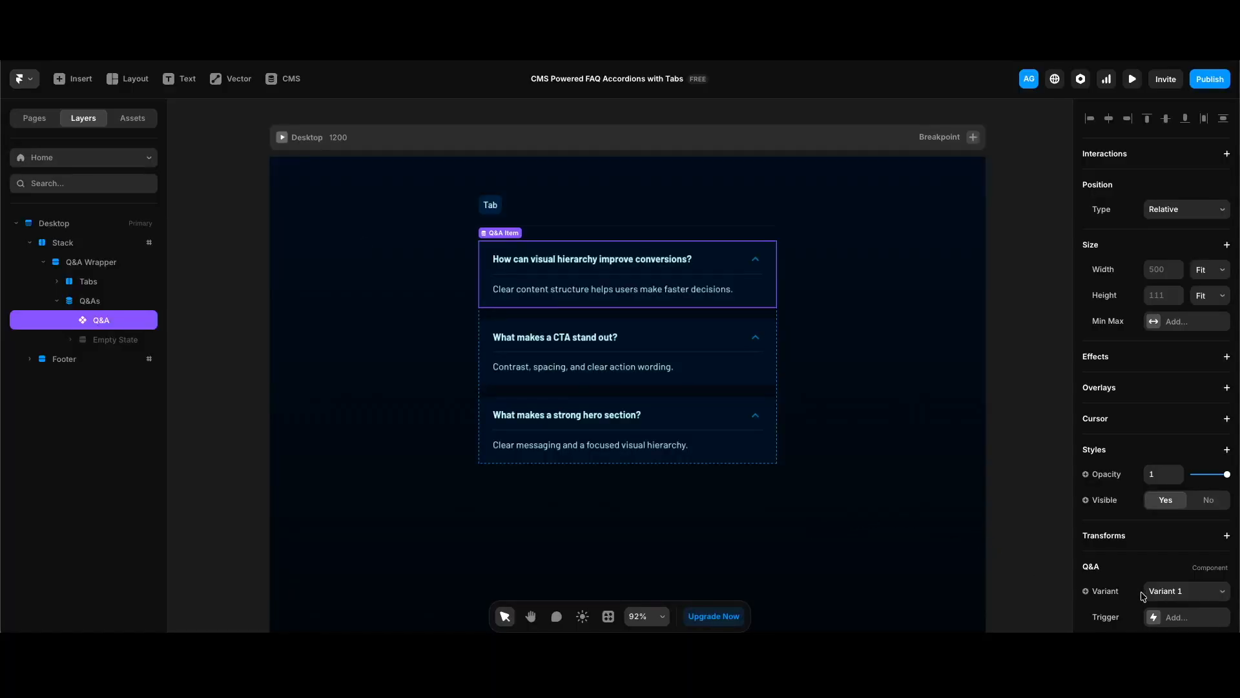
{"action": "left_click", "coordinate": [1171, 594]}
{"action": "left_click", "coordinate": [1172, 604]}
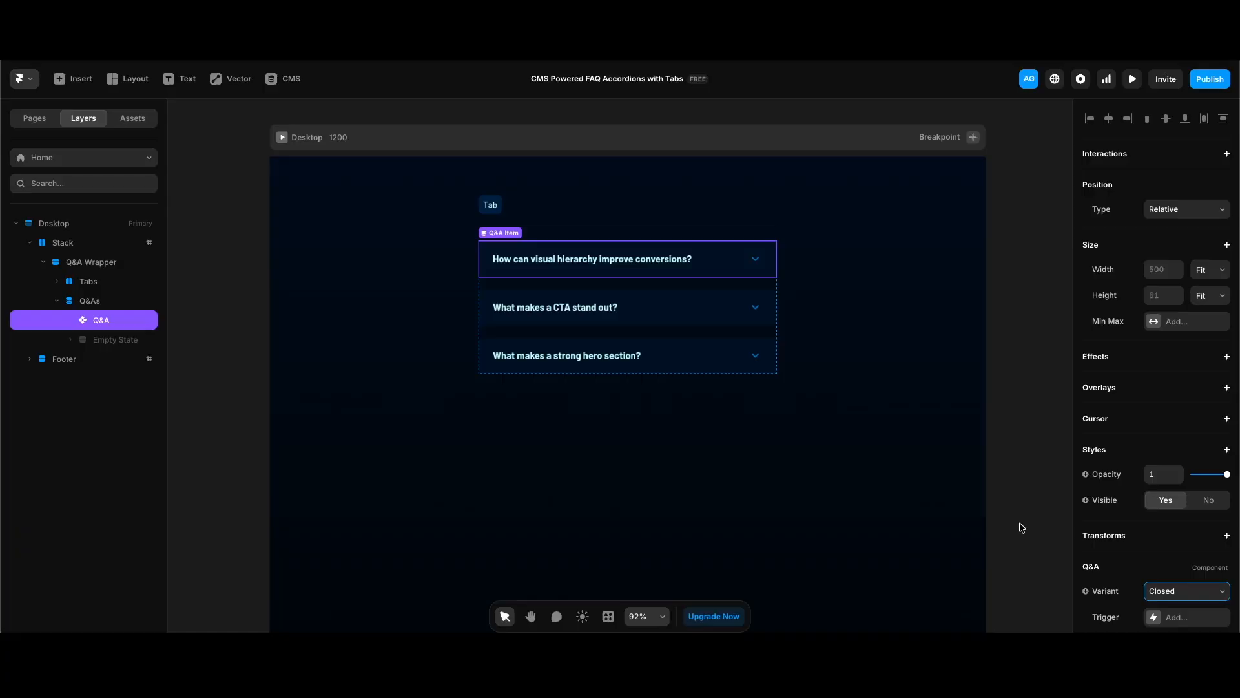
Preview the page, test opening and closing each of the three FAQ items, and return to editing.
{"action": "key", "text": "super+p"}
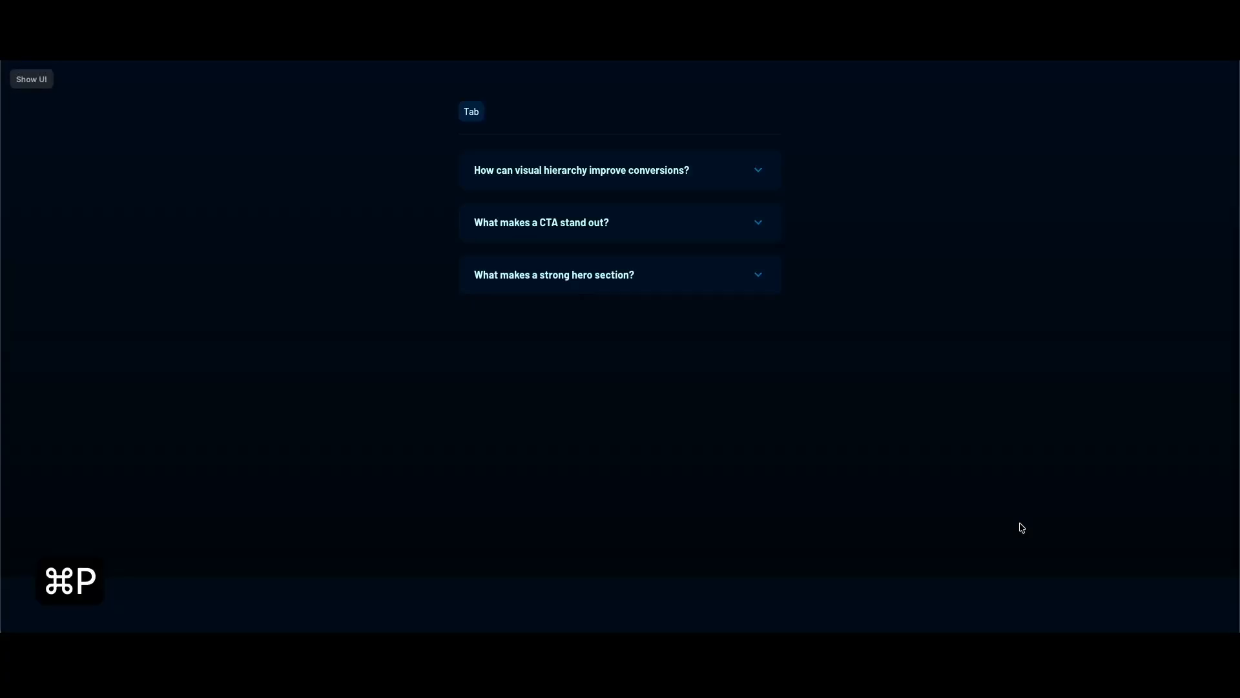
{"action": "left_click", "coordinate": [673, 224]}
{"action": "left_click", "coordinate": [672, 223]}
{"action": "left_click", "coordinate": [692, 171]}
{"action": "left_click", "coordinate": [692, 171]}
{"action": "left_click", "coordinate": [626, 276]}
{"action": "left_click", "coordinate": [626, 277]}
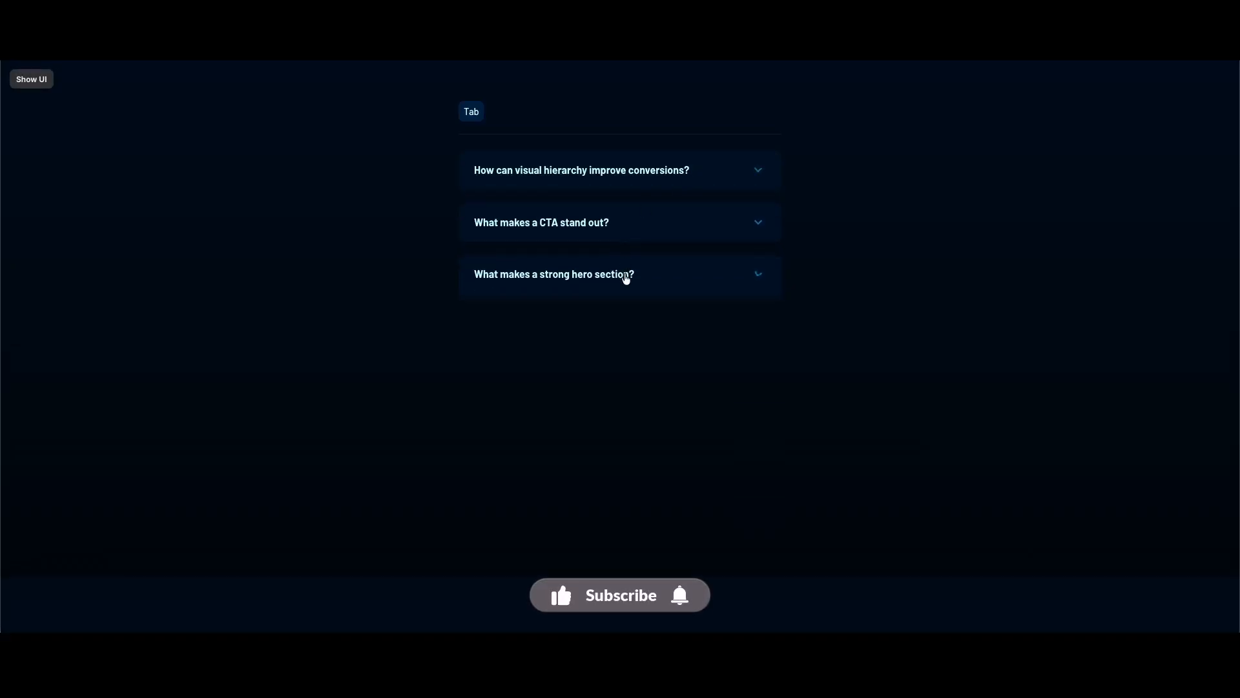
{"action": "key", "text": "Escape"}
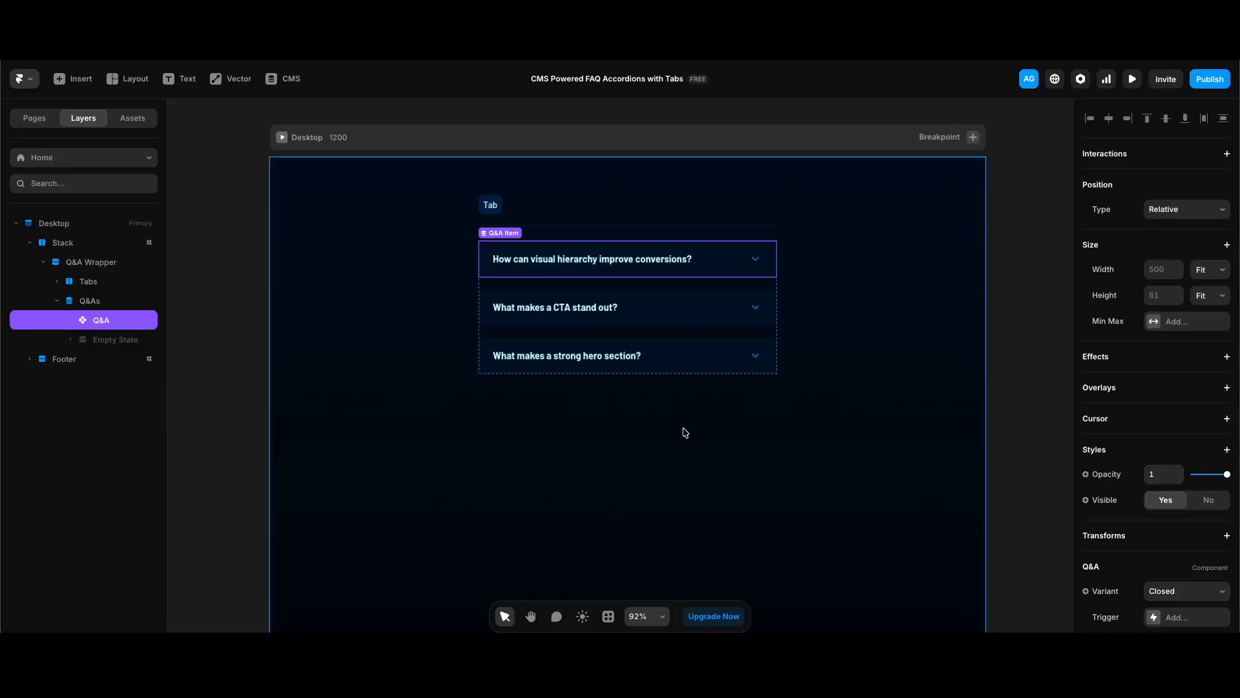
Add a dynamic Tabs filter based on Categories to the Q&As collection list.
{"action": "left_click", "coordinate": [91, 301]}
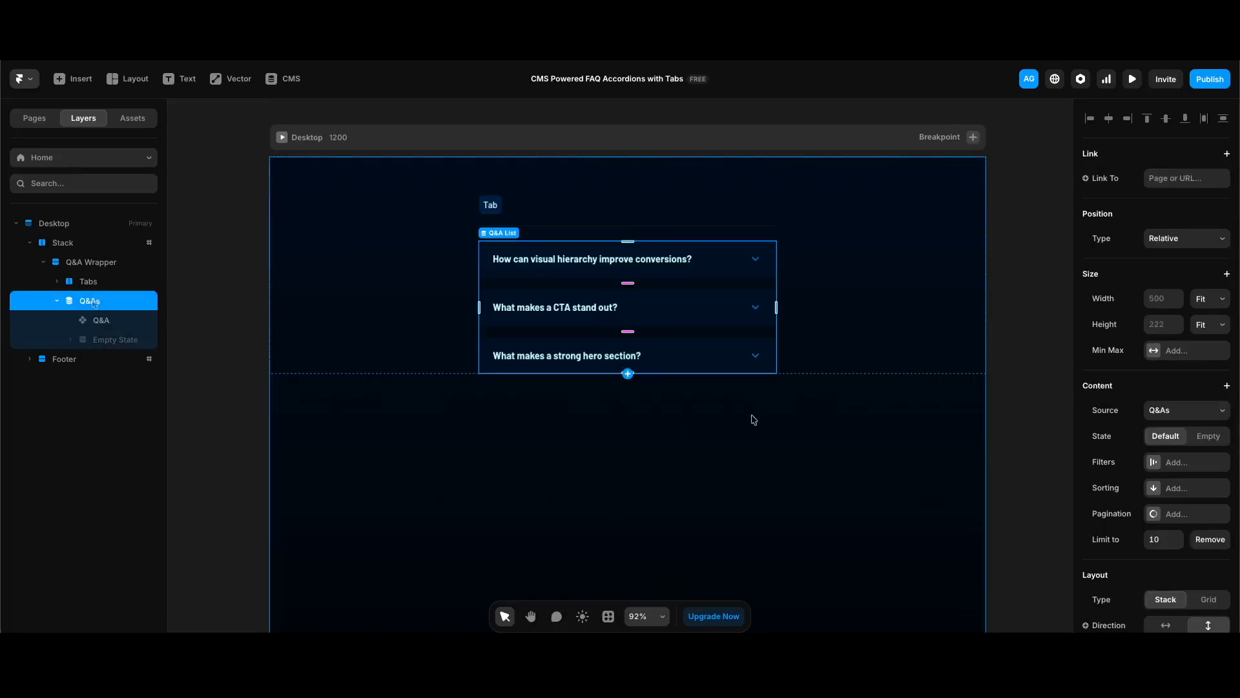
{"action": "left_click", "coordinate": [1177, 462]}
{"action": "mouse_move", "coordinate": [1178, 365]}
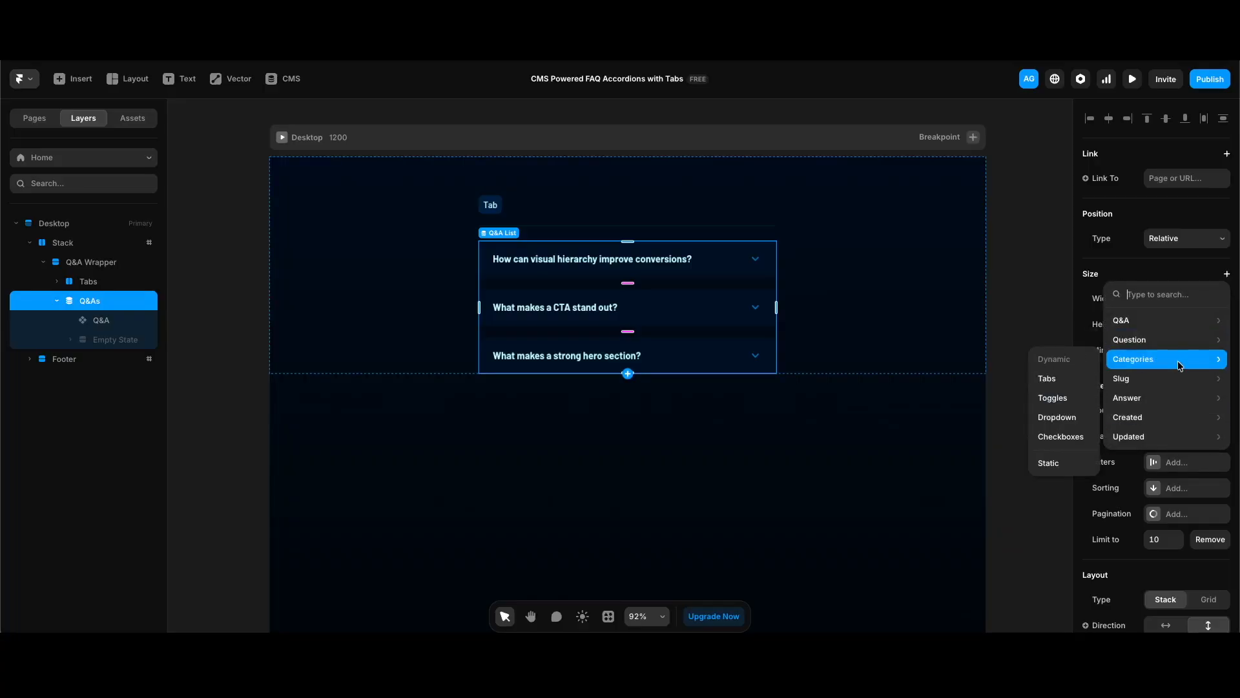
{"action": "left_click", "coordinate": [1055, 380]}
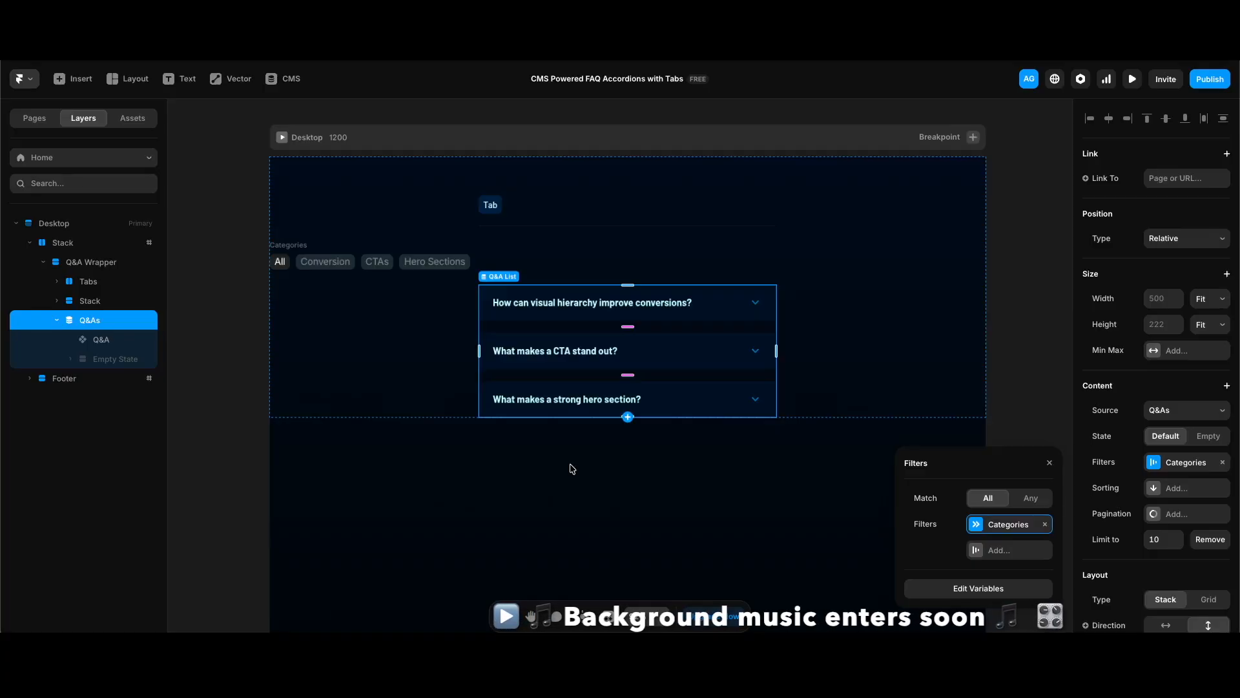
Move the generated Categories list into the Tabs stack and delete the leftover Stack with the Categories label.
{"action": "left_click_drag", "start_coordinate": [100, 377], "coordinate": [95, 295]}
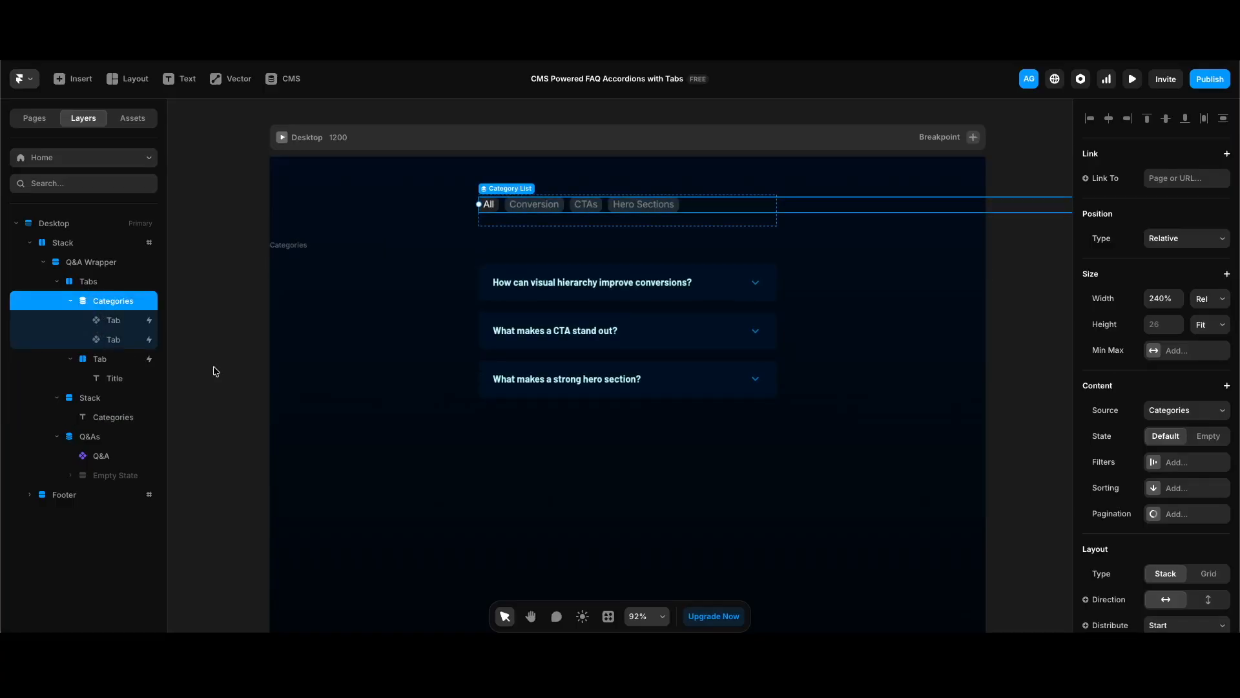
{"action": "left_click", "coordinate": [88, 396]}
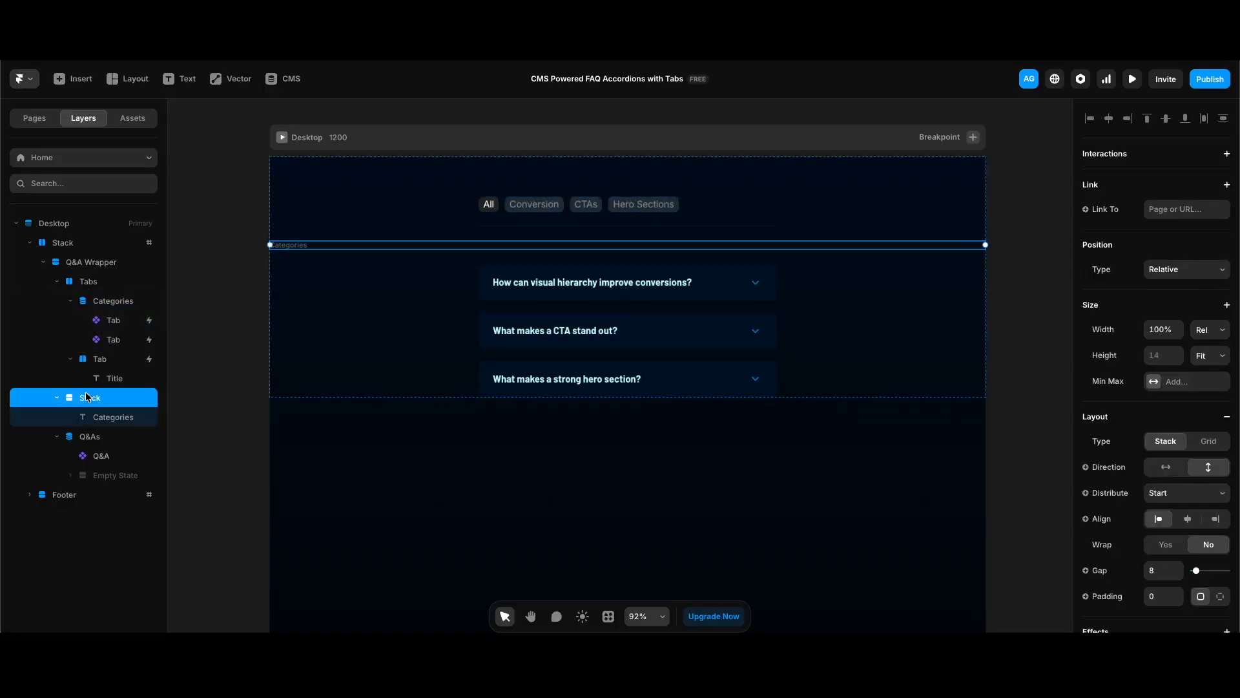
{"action": "key", "text": "BackSpace"}
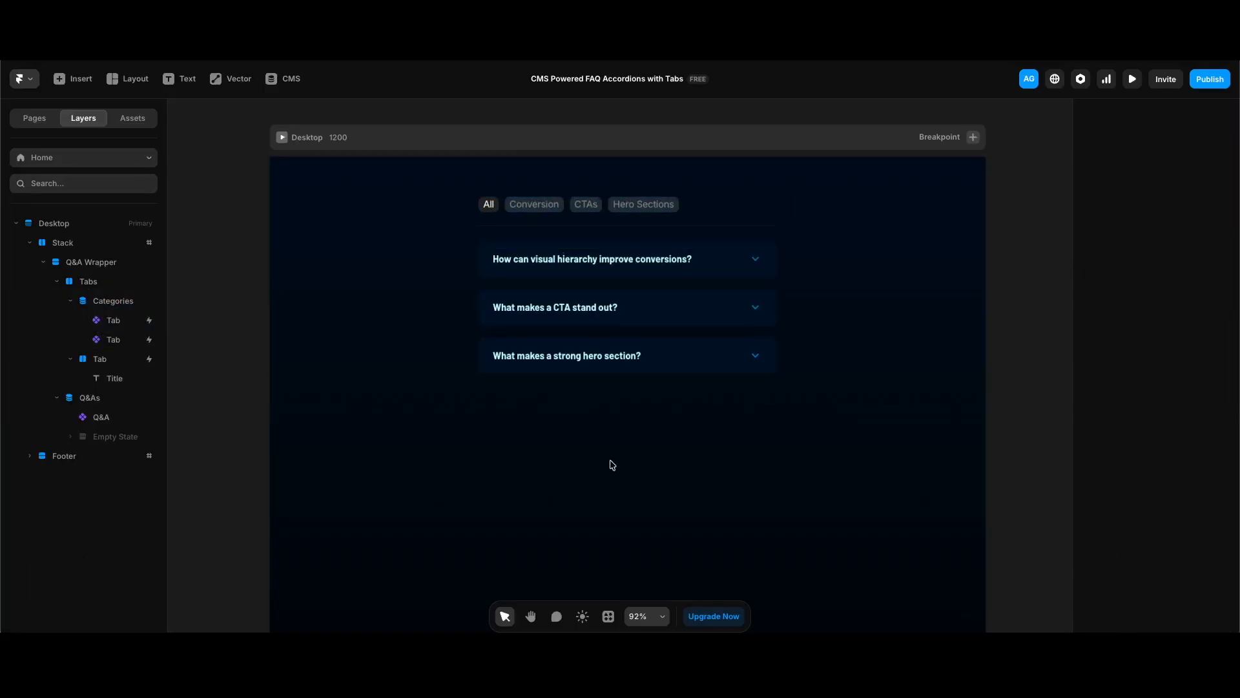
Preview the page, filter the questions by Conversion, CTAs, Hero Sections and All, and return to editing.
{"action": "key", "text": "super+p"}
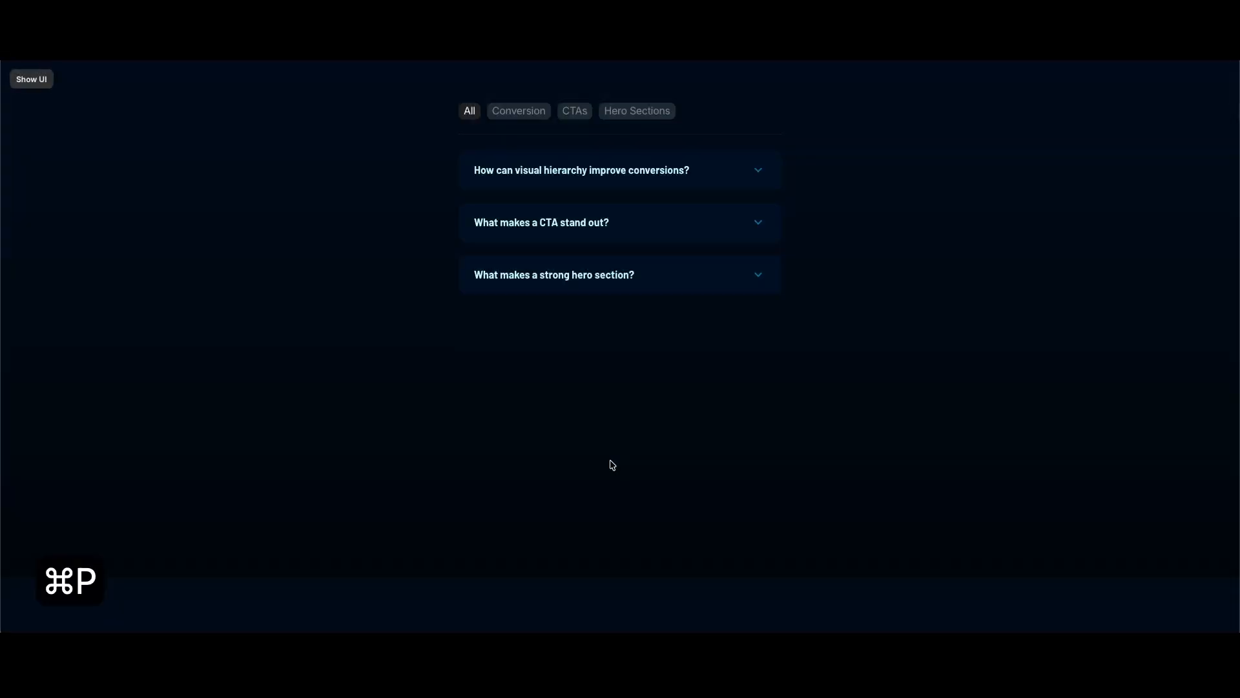
{"action": "left_click", "coordinate": [508, 110]}
{"action": "left_click", "coordinate": [570, 112]}
{"action": "left_click", "coordinate": [633, 111]}
{"action": "left_click", "coordinate": [471, 111]}
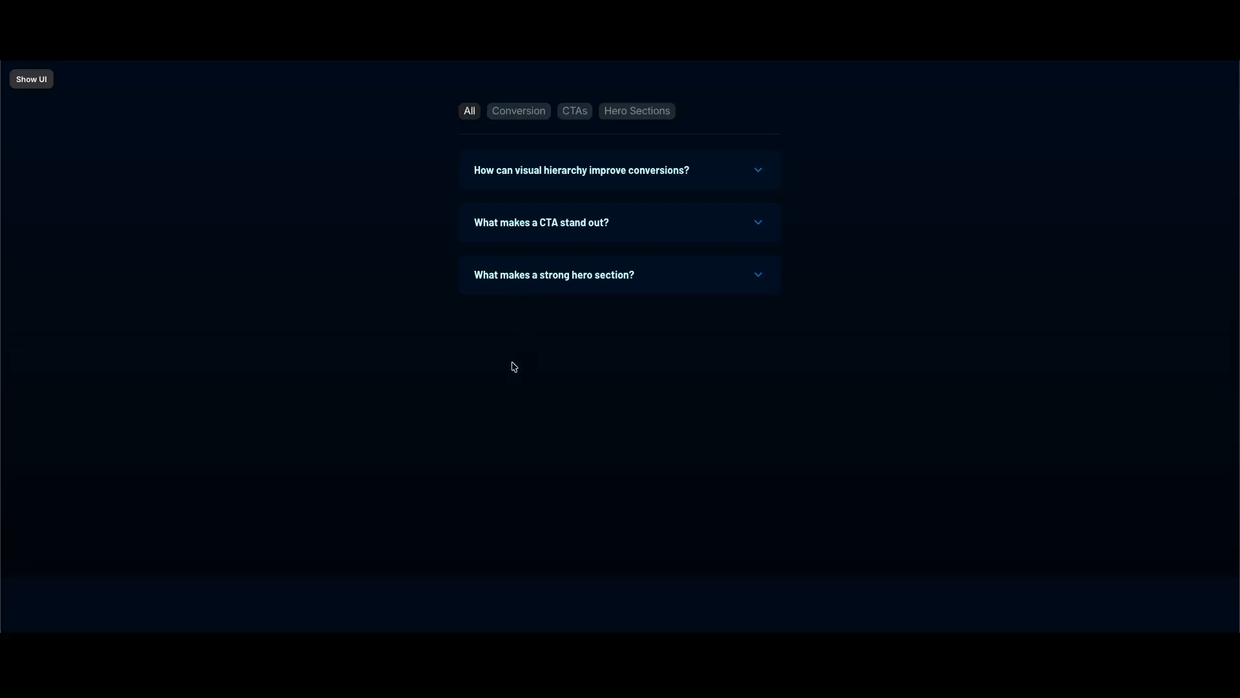
{"action": "key", "text": "super+p"}
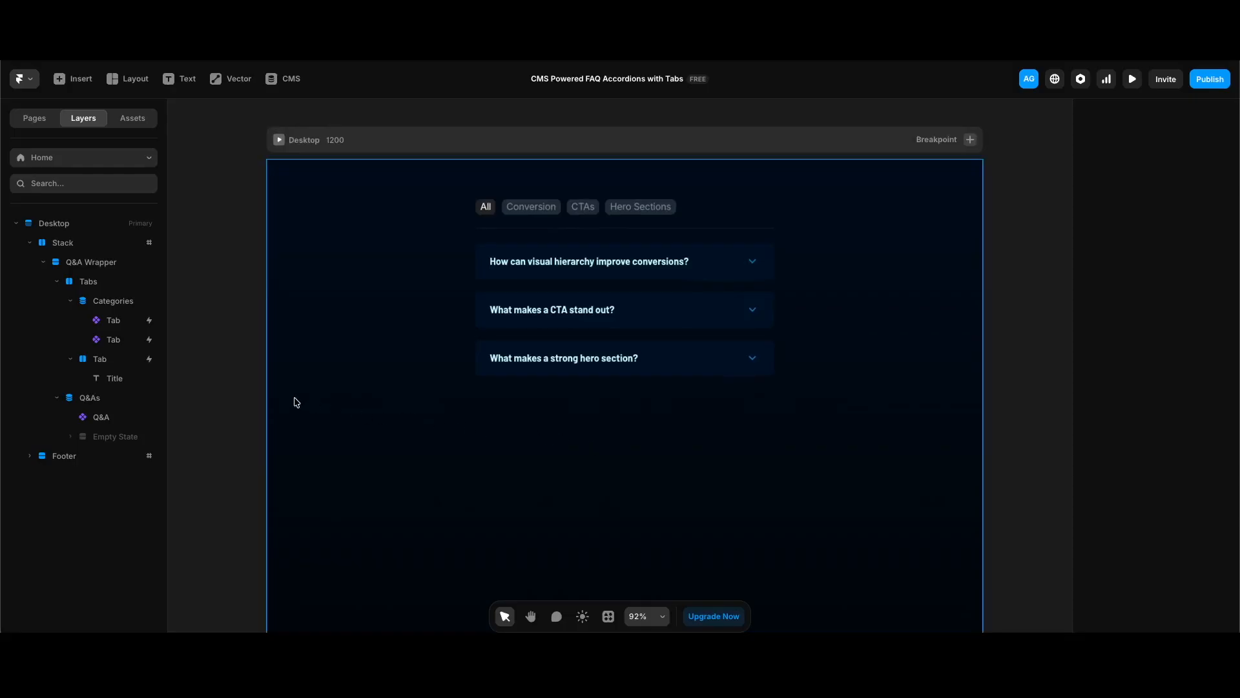
Move the static Tab frame above Tabs in Q&A Wrapper, and paste its style onto the Default variant of the category Tab component.
{"action": "left_click_drag", "start_coordinate": [111, 360], "coordinate": [94, 275]}
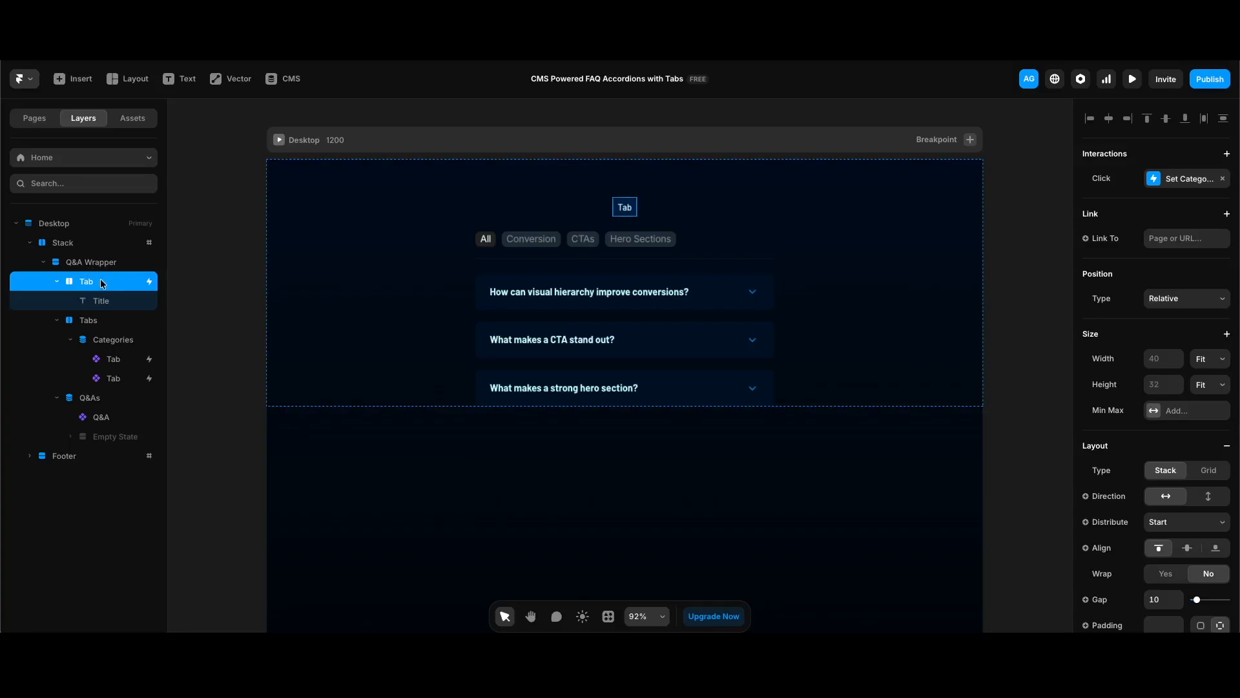
{"action": "right_click", "coordinate": [101, 279]}
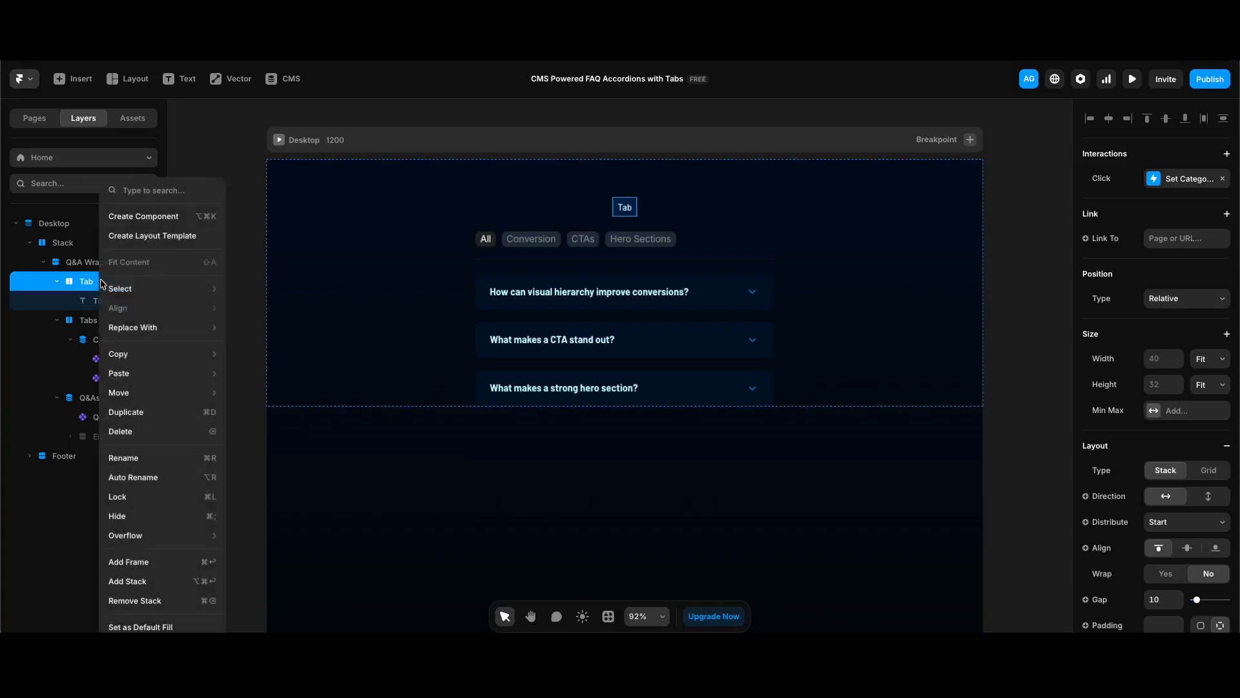
{"action": "mouse_move", "coordinate": [183, 366]}
{"action": "left_click", "coordinate": [486, 247]}
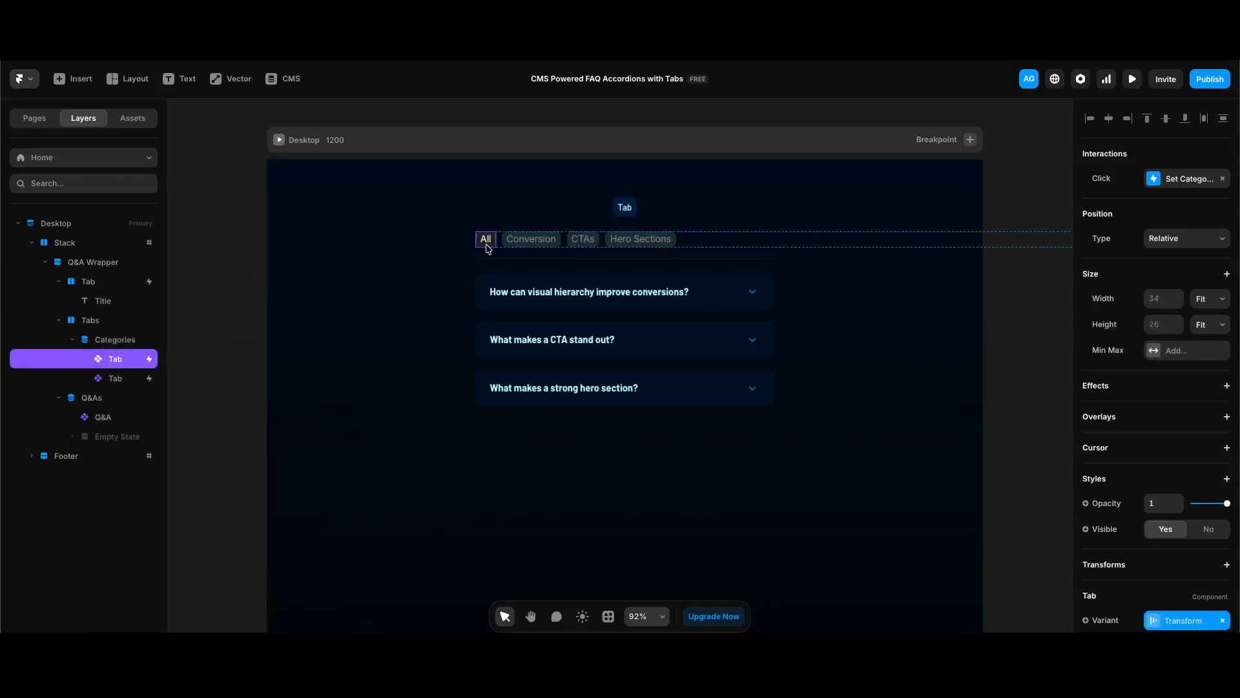
{"action": "double_click", "coordinate": [487, 248]}
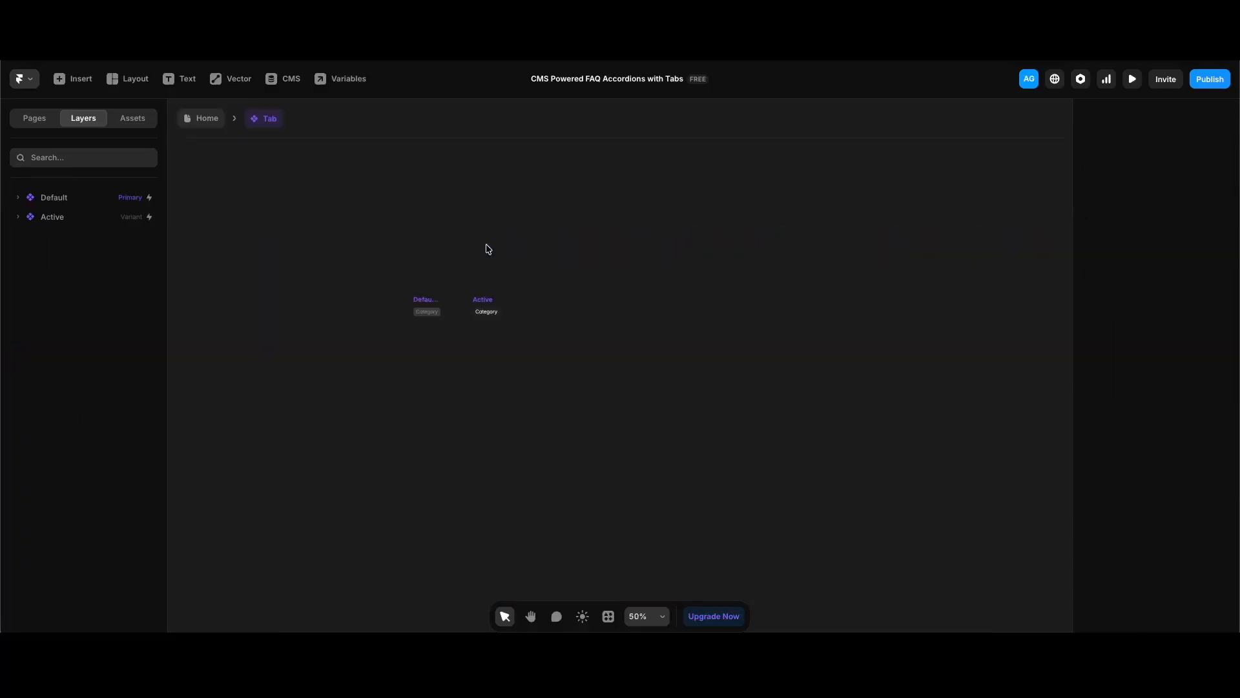
{"action": "left_click", "coordinate": [425, 285]}
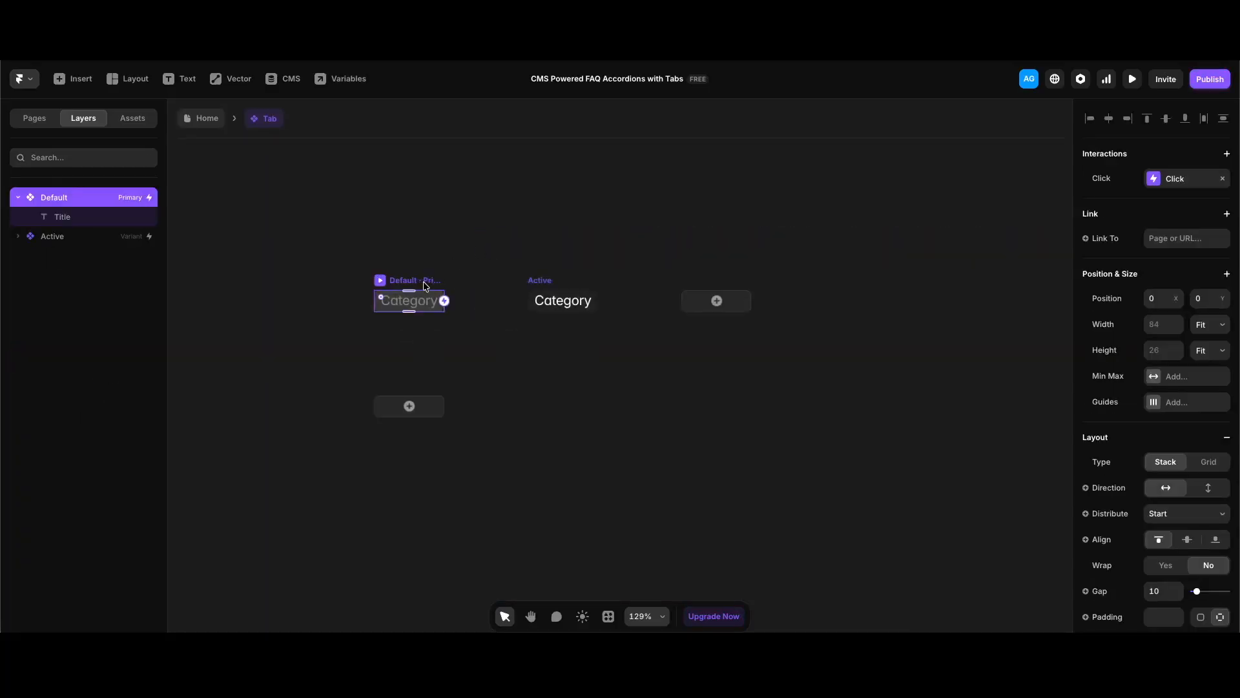
{"action": "right_click", "coordinate": [423, 284]}
{"action": "mouse_move", "coordinate": [448, 371]}
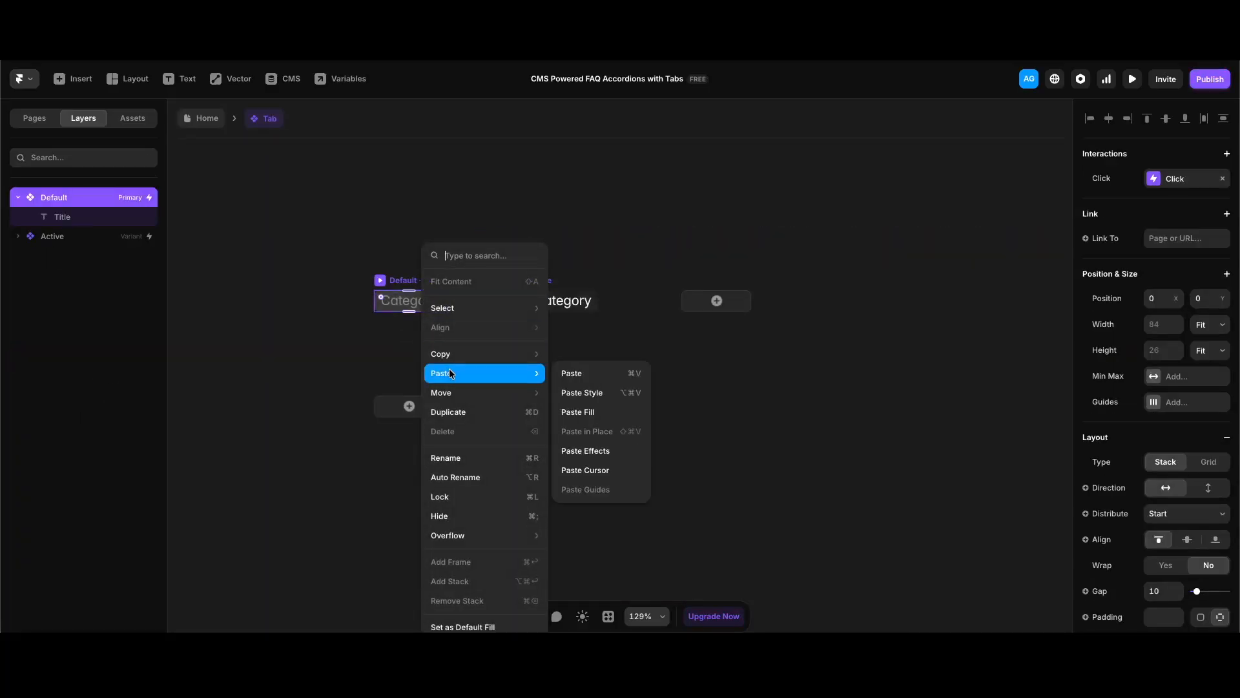
{"action": "left_click", "coordinate": [584, 392]}
{"action": "key", "text": "Escape"}
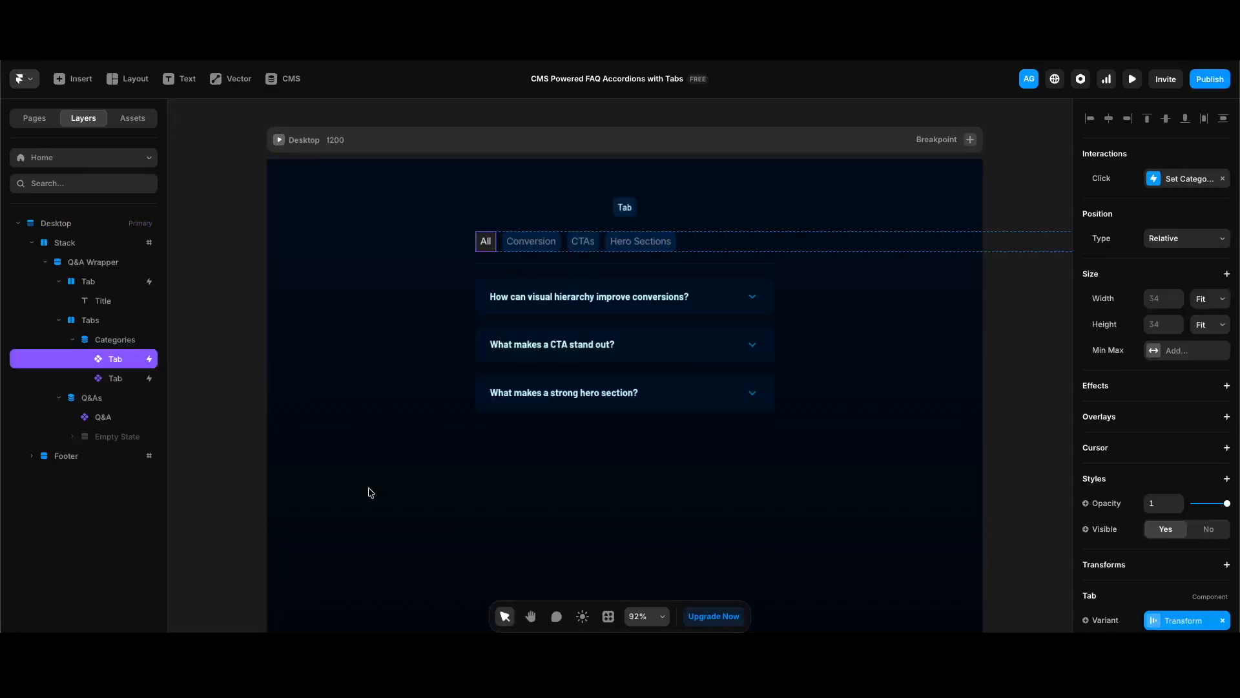
Copy the static Tab's Title text and paste its style onto the Title in the Tab component's Default variant.
{"action": "left_click", "coordinate": [626, 208]}
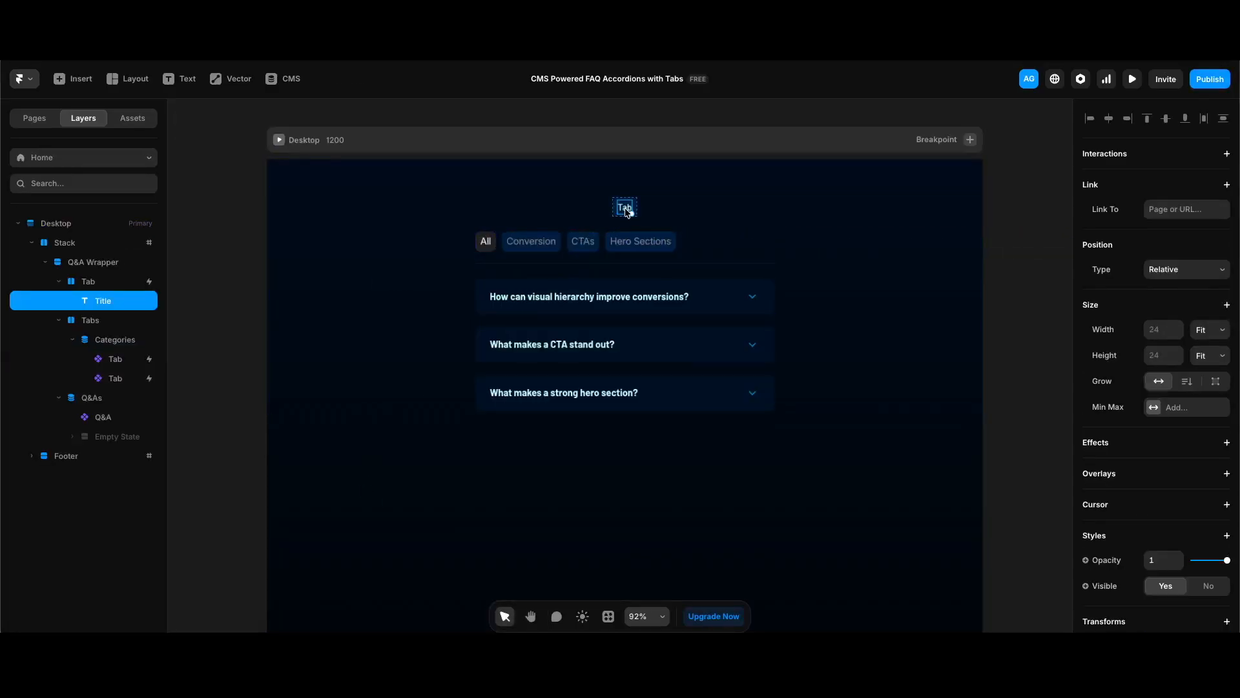
{"action": "right_click", "coordinate": [626, 211]}
{"action": "mouse_move", "coordinate": [646, 380]}
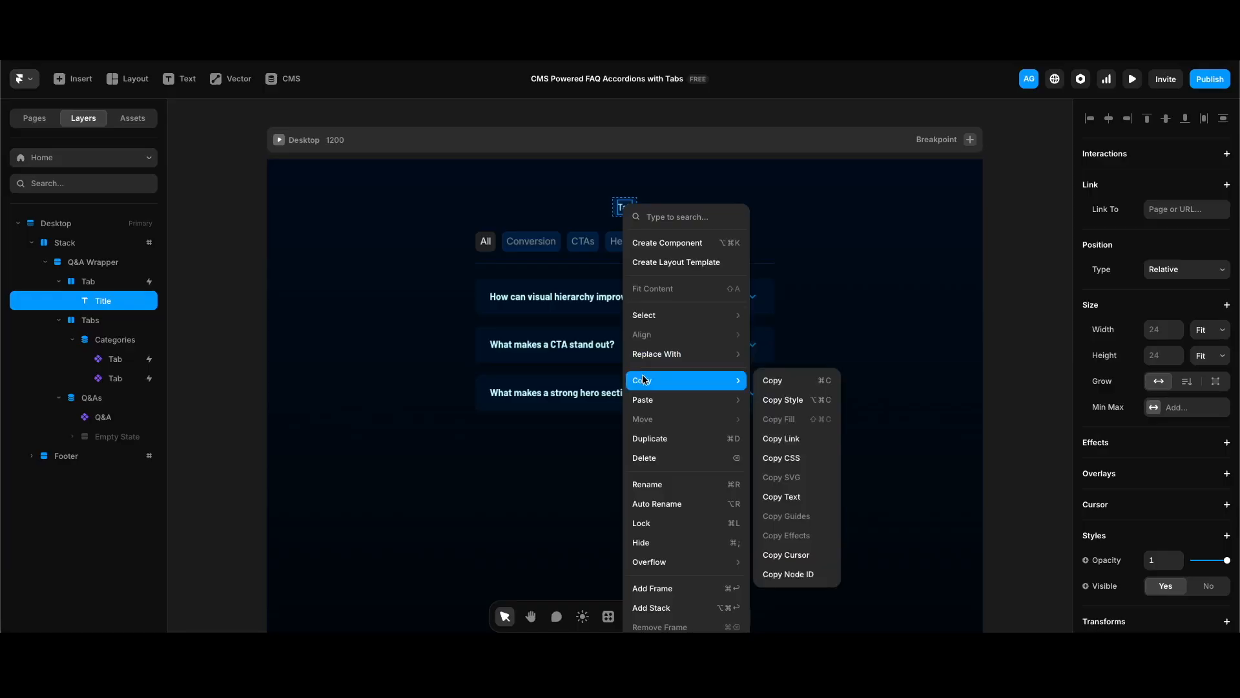
{"action": "left_click", "coordinate": [788, 384]}
{"action": "double_click", "coordinate": [491, 242]}
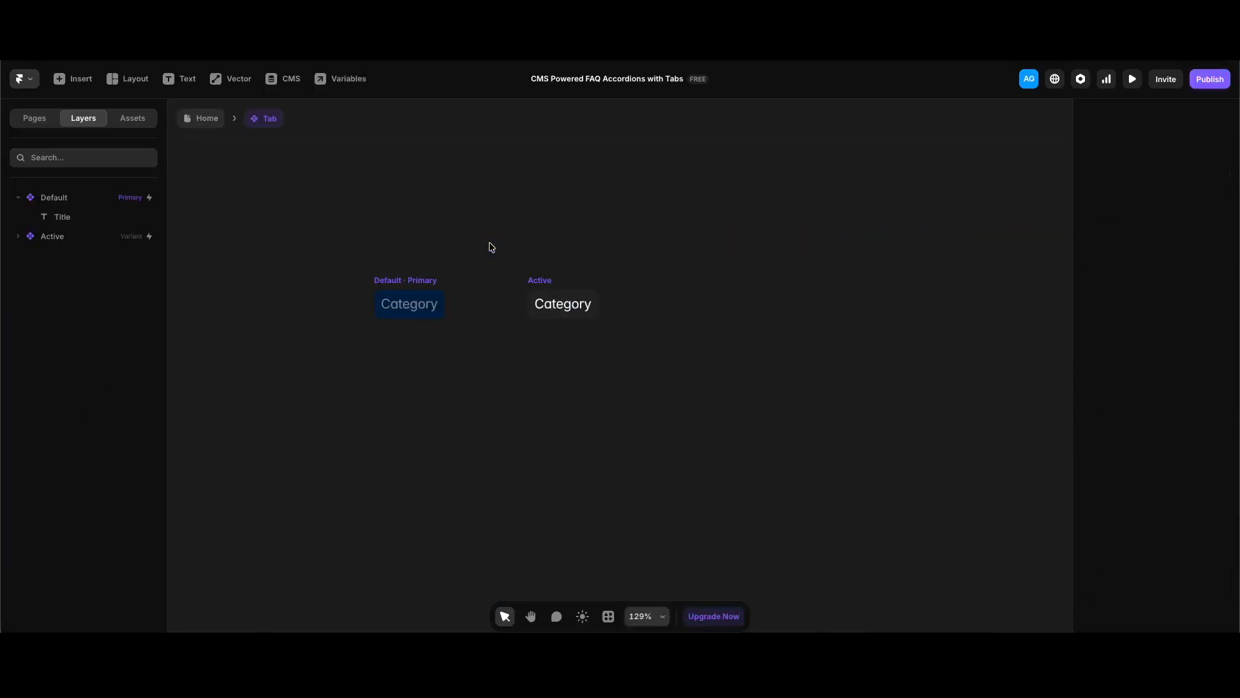
{"action": "right_click", "coordinate": [420, 310]}
{"action": "mouse_move", "coordinate": [452, 397]}
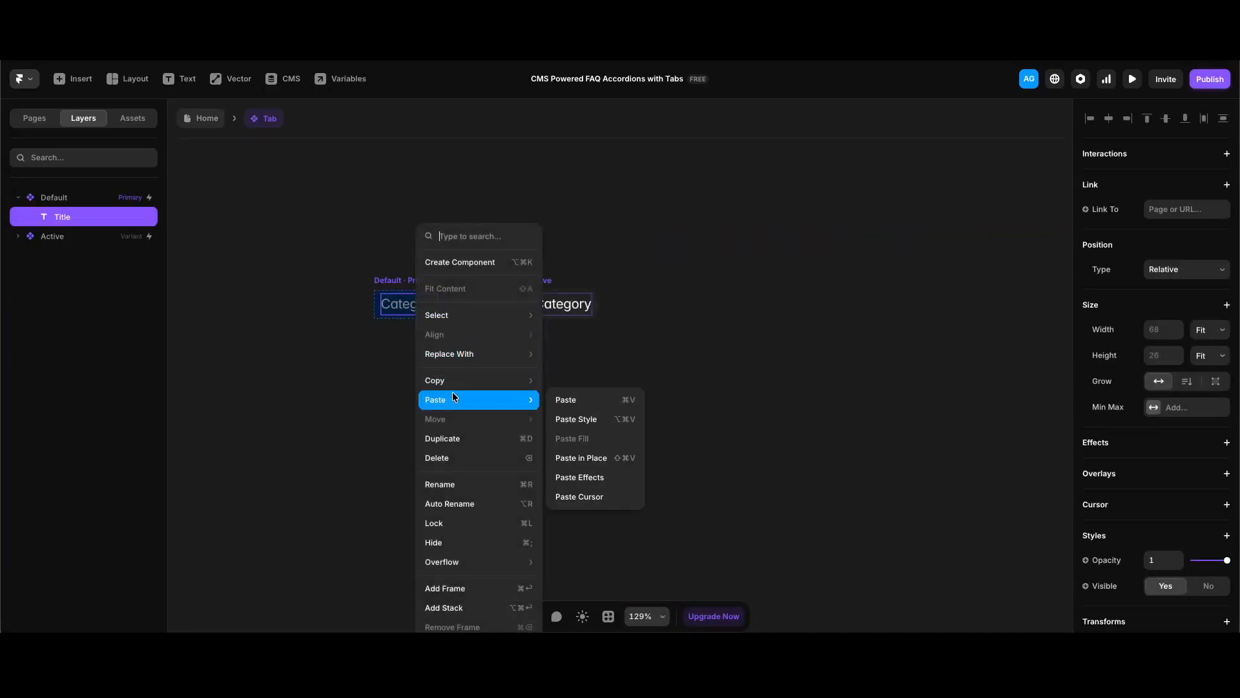
{"action": "left_click", "coordinate": [602, 418]}
Add a Hover variant to the Default tab and set its fill to the Mid Blue color at 50% opacity.
{"action": "left_click", "coordinate": [417, 280]}
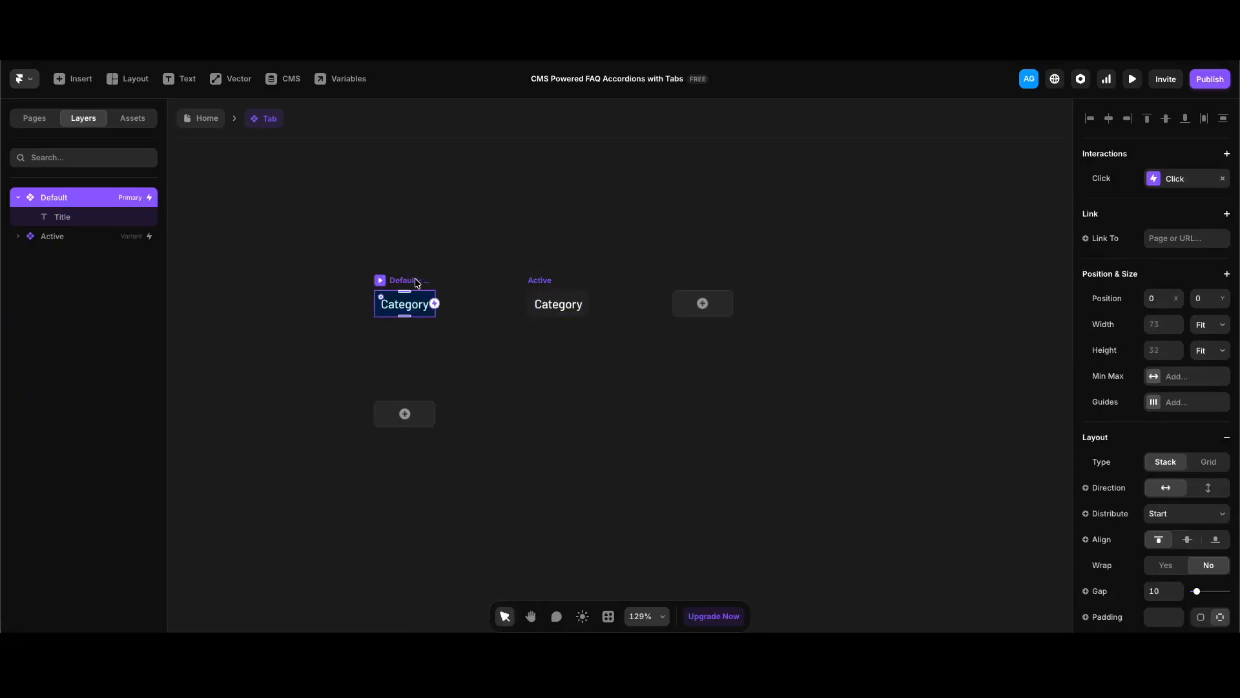
{"action": "left_click", "coordinate": [405, 414]}
{"action": "left_click", "coordinate": [423, 435]}
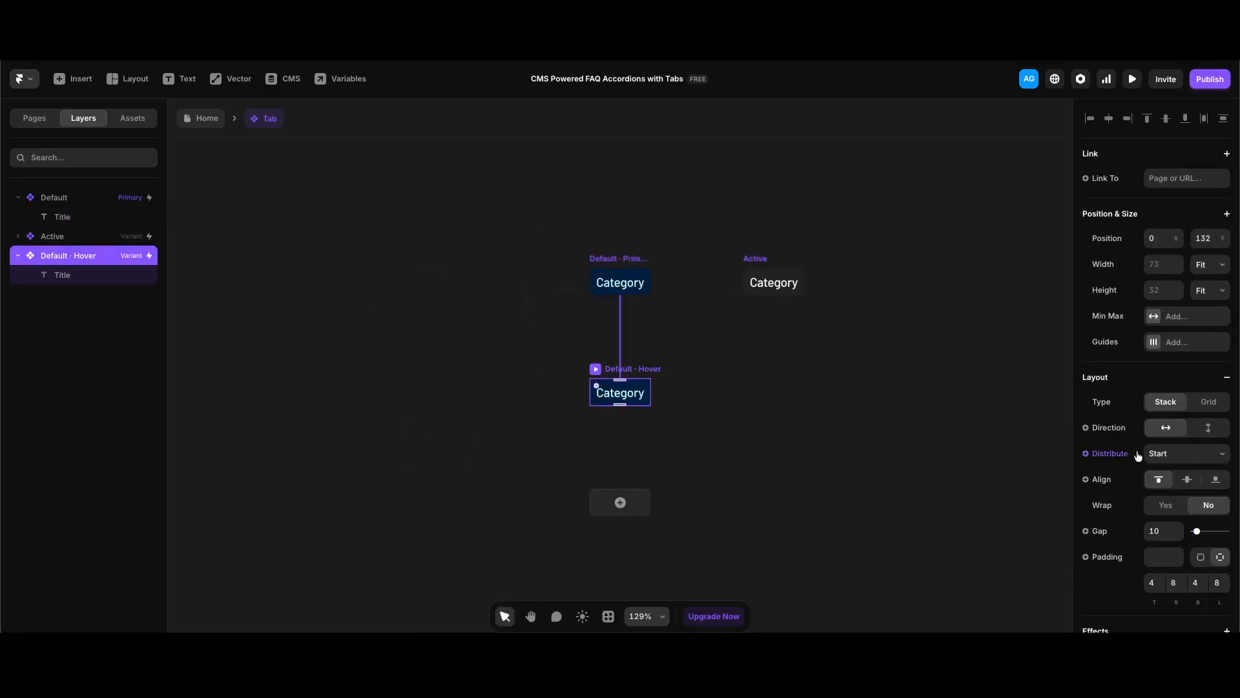
{"action": "scroll", "coordinate": [1127, 452], "scroll_direction": "down", "scroll_amount": 4}
{"action": "scroll", "coordinate": [1127, 453], "scroll_direction": "down", "scroll_amount": 1}
{"action": "left_click", "coordinate": [1187, 495]}
{"action": "left_click", "coordinate": [951, 527]}
{"action": "left_click", "coordinate": [1012, 349]}
{"action": "type", "text": "50"}
{"action": "key", "text": "Return"}
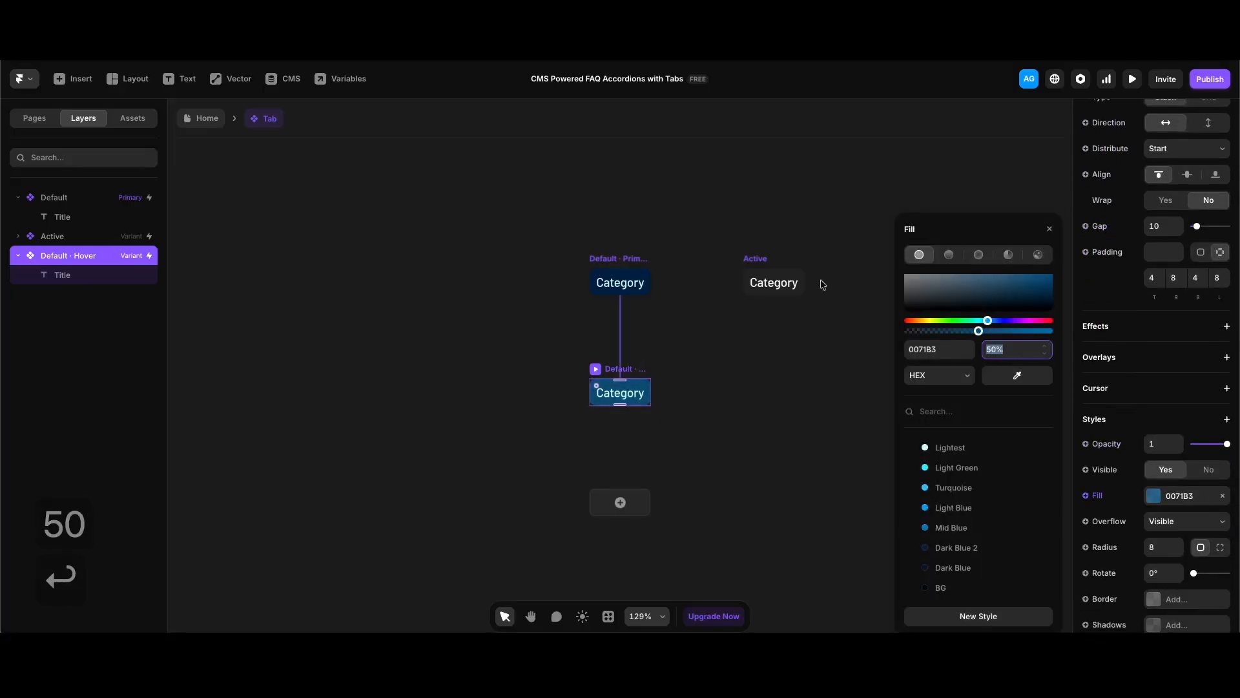
Set the Active tab variant's fill to Light Green and its title text color to BG, and return to the Home page.
{"action": "left_click", "coordinate": [749, 259]}
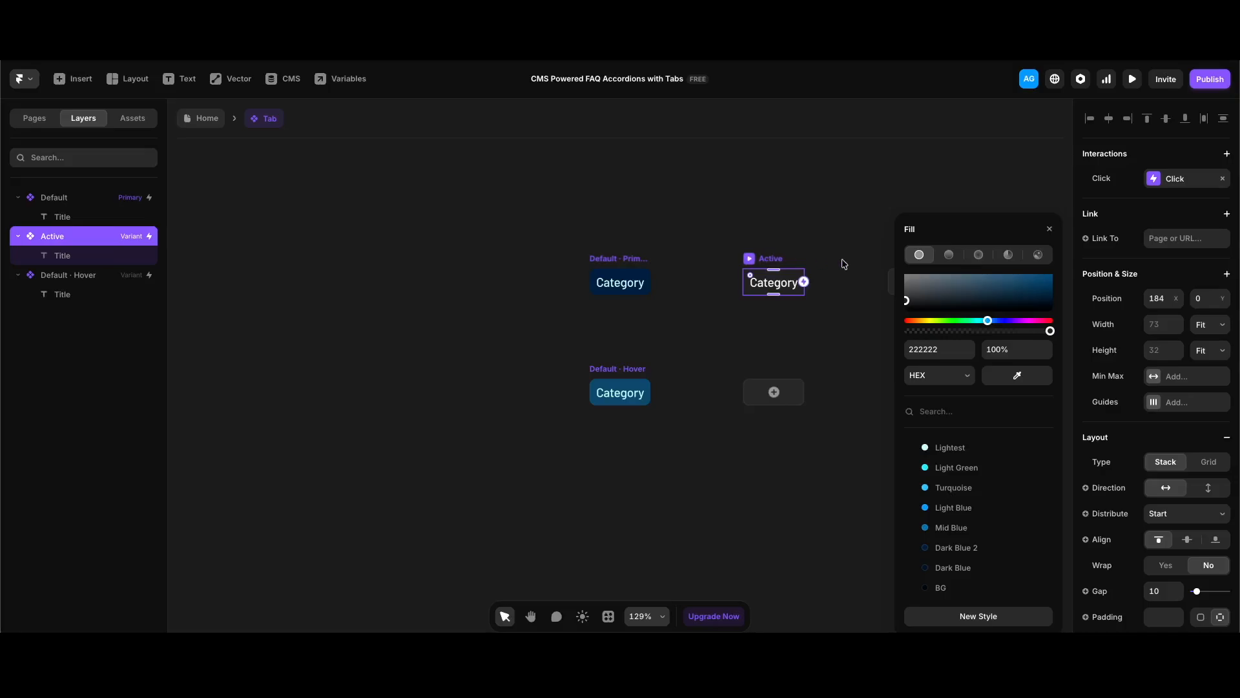
{"action": "left_click", "coordinate": [957, 467]}
{"action": "left_click", "coordinate": [785, 282]}
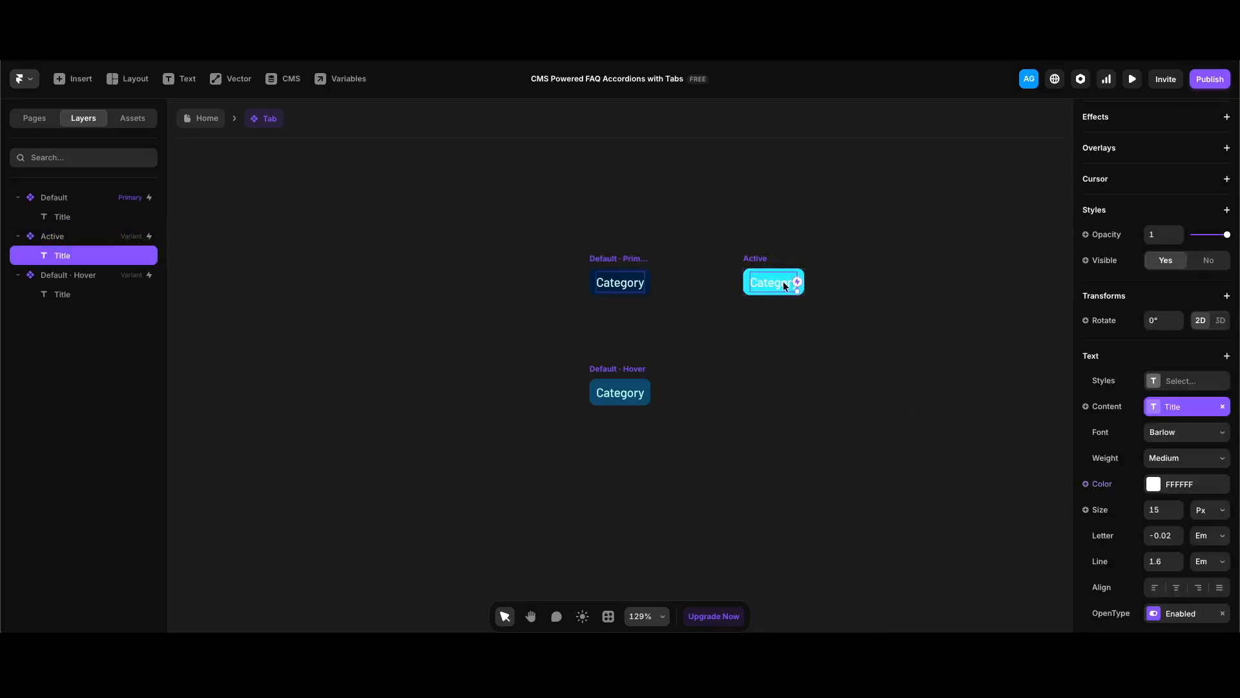
{"action": "left_click", "coordinate": [1196, 489]}
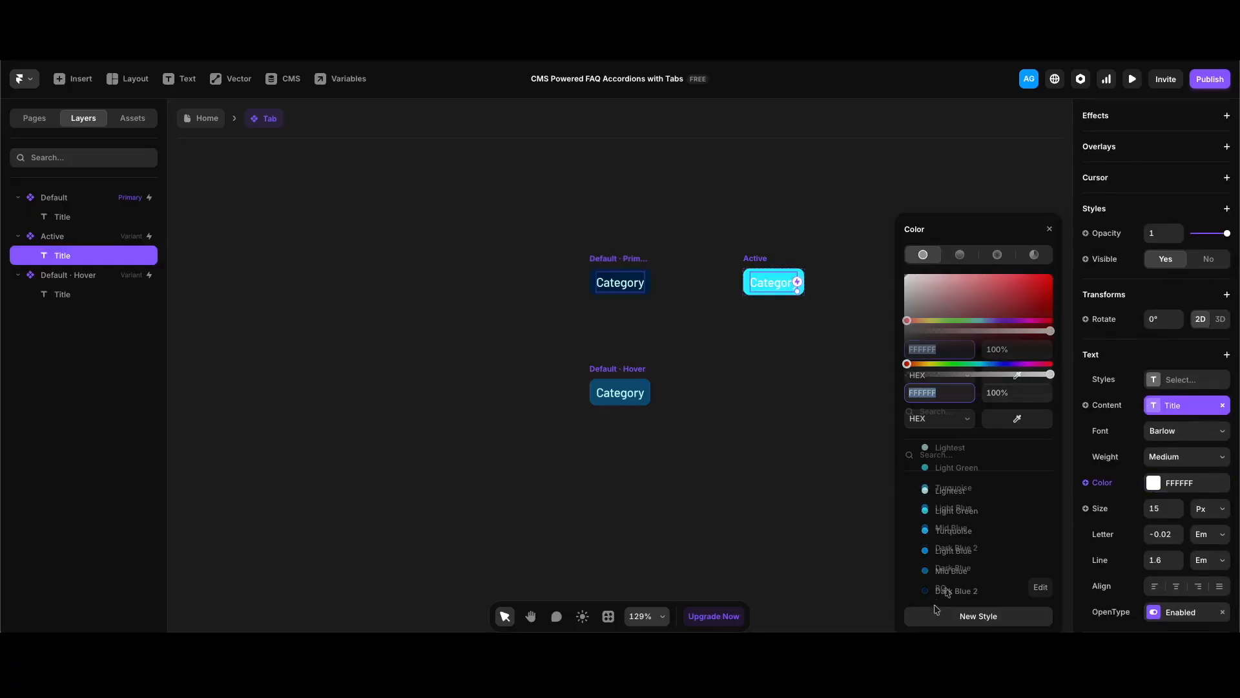
{"action": "left_click", "coordinate": [936, 589]}
{"action": "left_click", "coordinate": [495, 428]}
{"action": "key", "text": "Escape"}
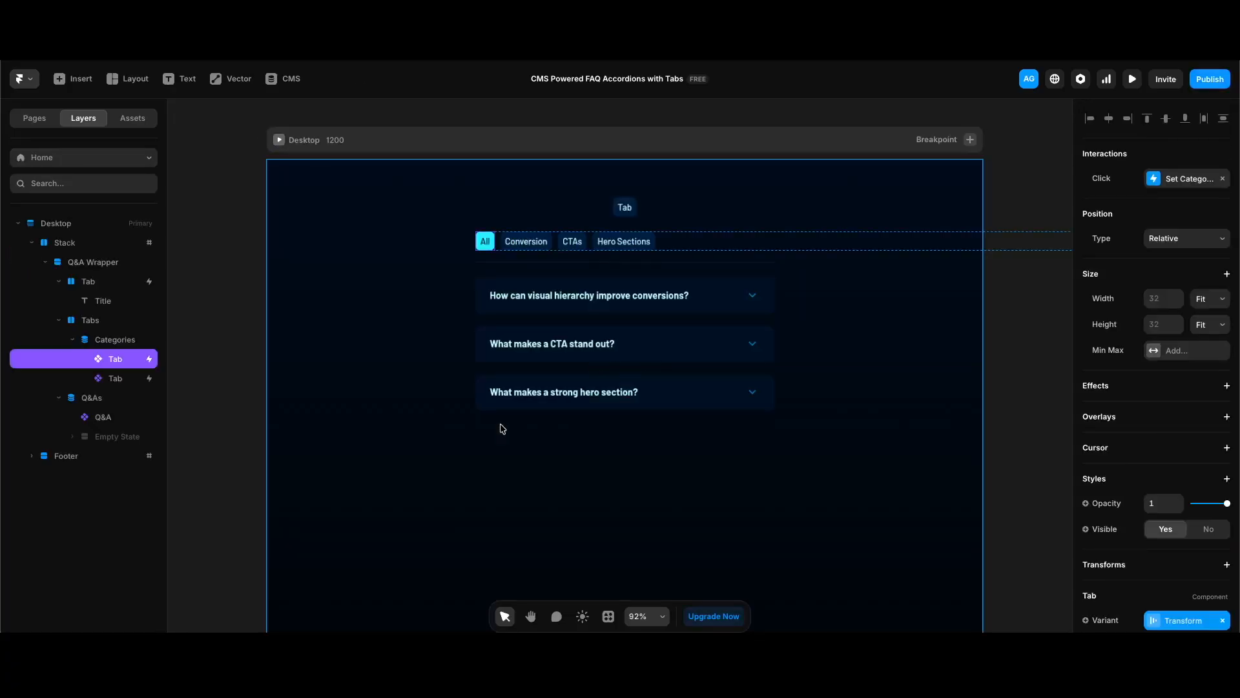
Delete the static Tab frame above the category tabs in Q&A Wrapper.
{"action": "left_click", "coordinate": [90, 281]}
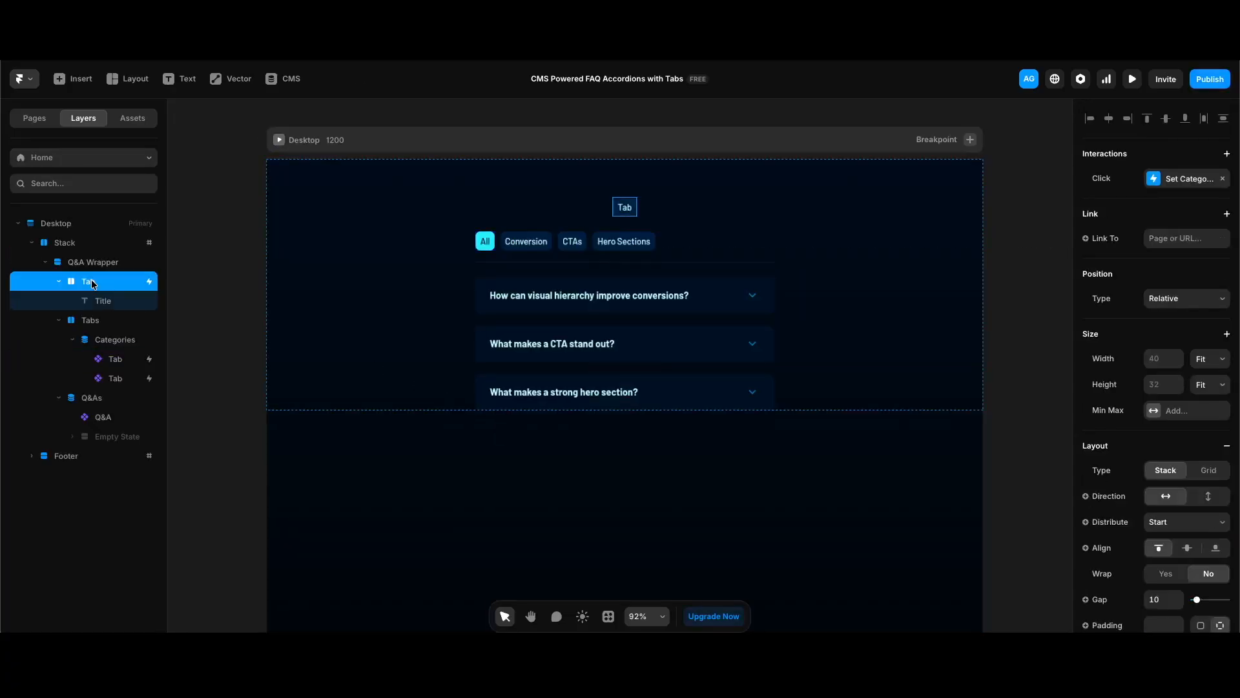
{"action": "key", "text": "Delete"}
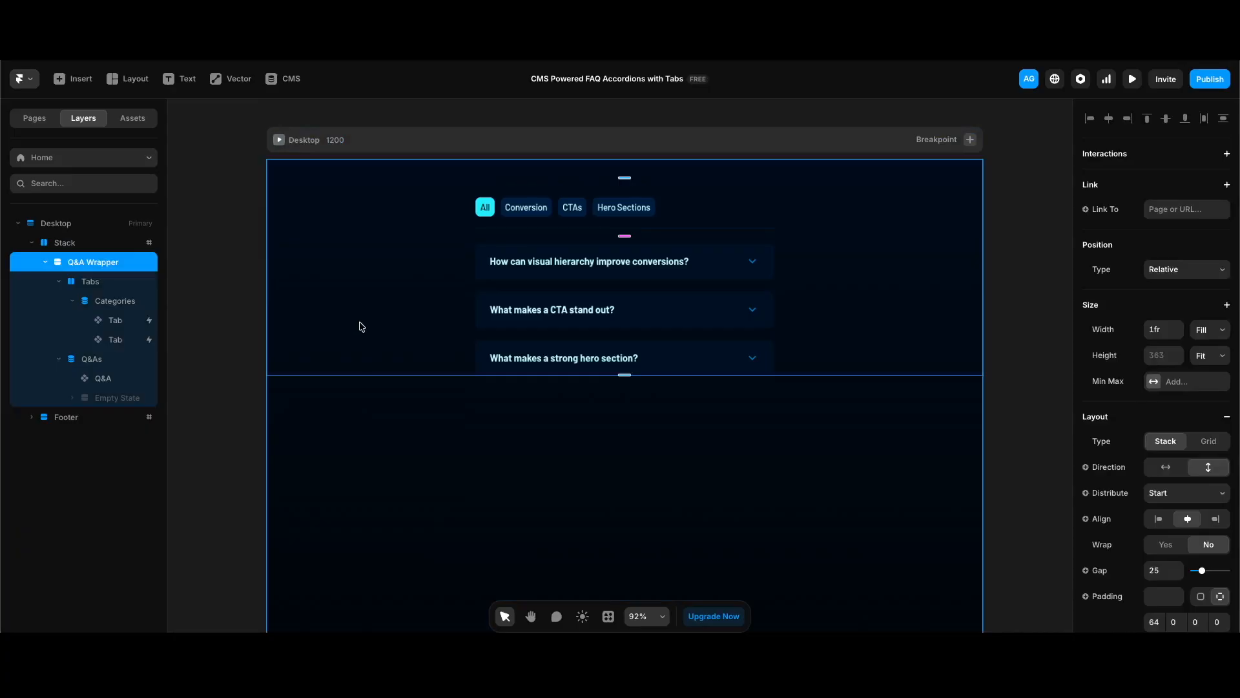
Preview the page and test the restyled category tabs together with opening and closing the filtered questions.
{"action": "key", "text": "super+p"}
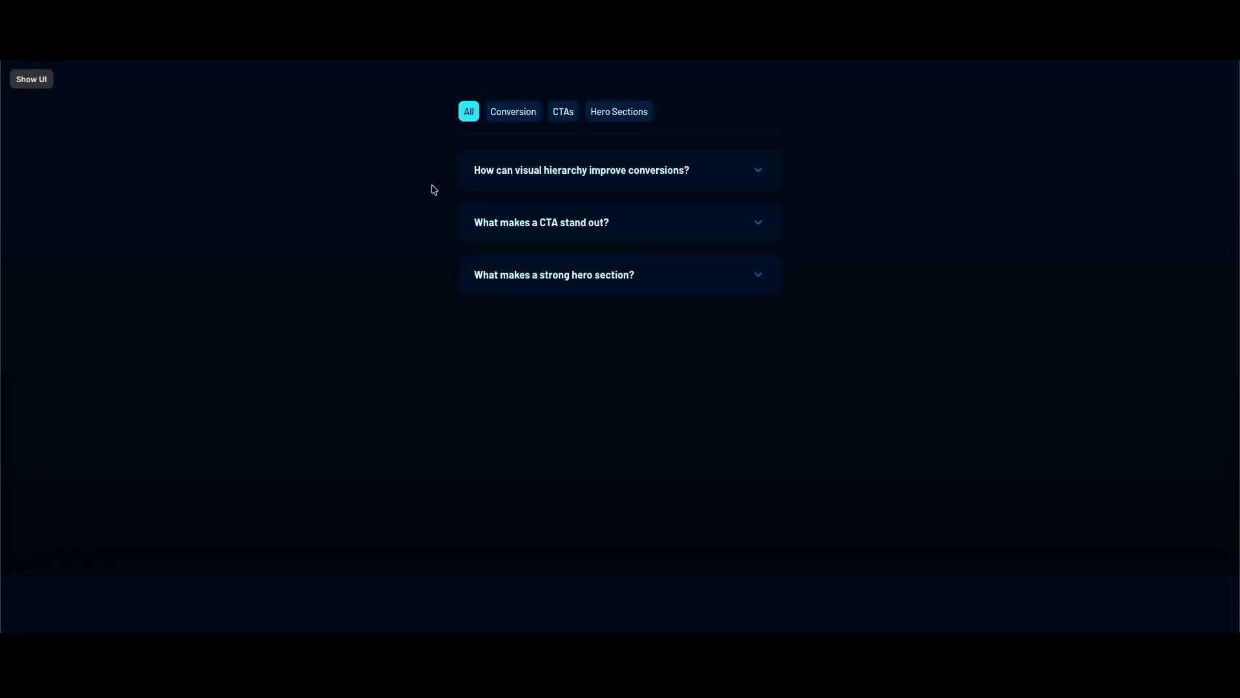
{"action": "left_click", "coordinate": [514, 113]}
{"action": "left_click", "coordinate": [563, 112]}
{"action": "left_click", "coordinate": [570, 170]}
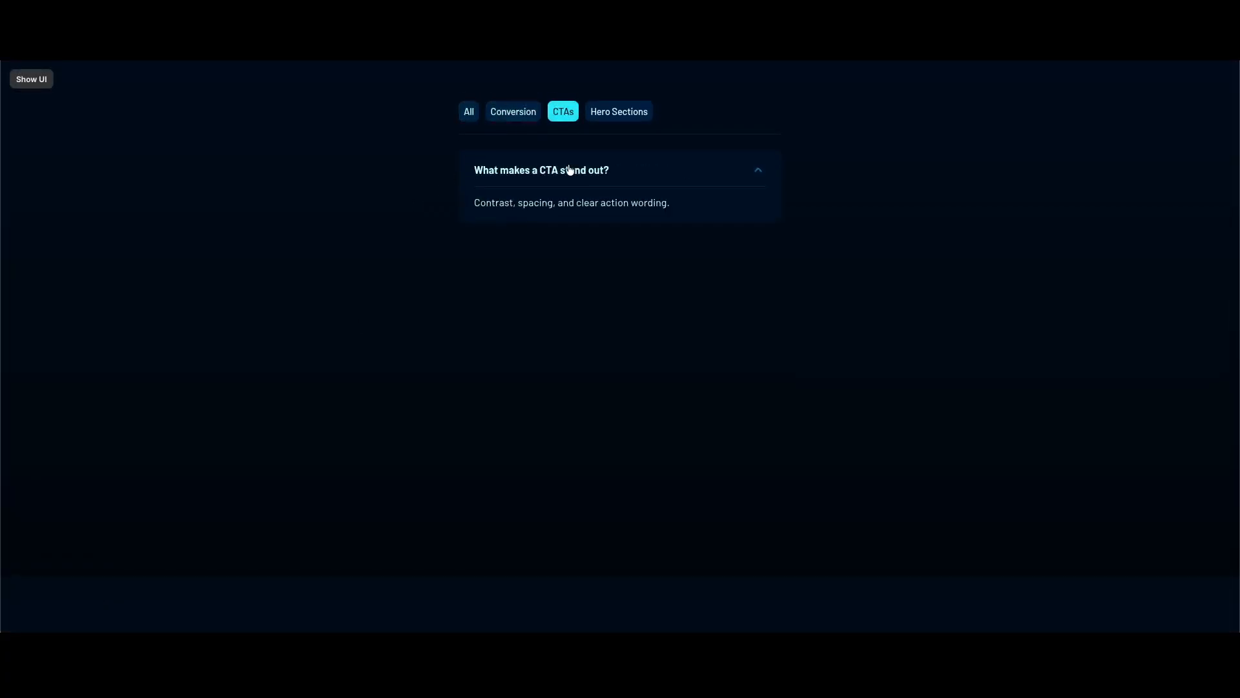
{"action": "left_click", "coordinate": [469, 111]}
{"action": "left_click", "coordinate": [632, 170]}
{"action": "left_click", "coordinate": [633, 171]}
{"action": "left_click", "coordinate": [633, 114]}
{"action": "left_click", "coordinate": [469, 111]}
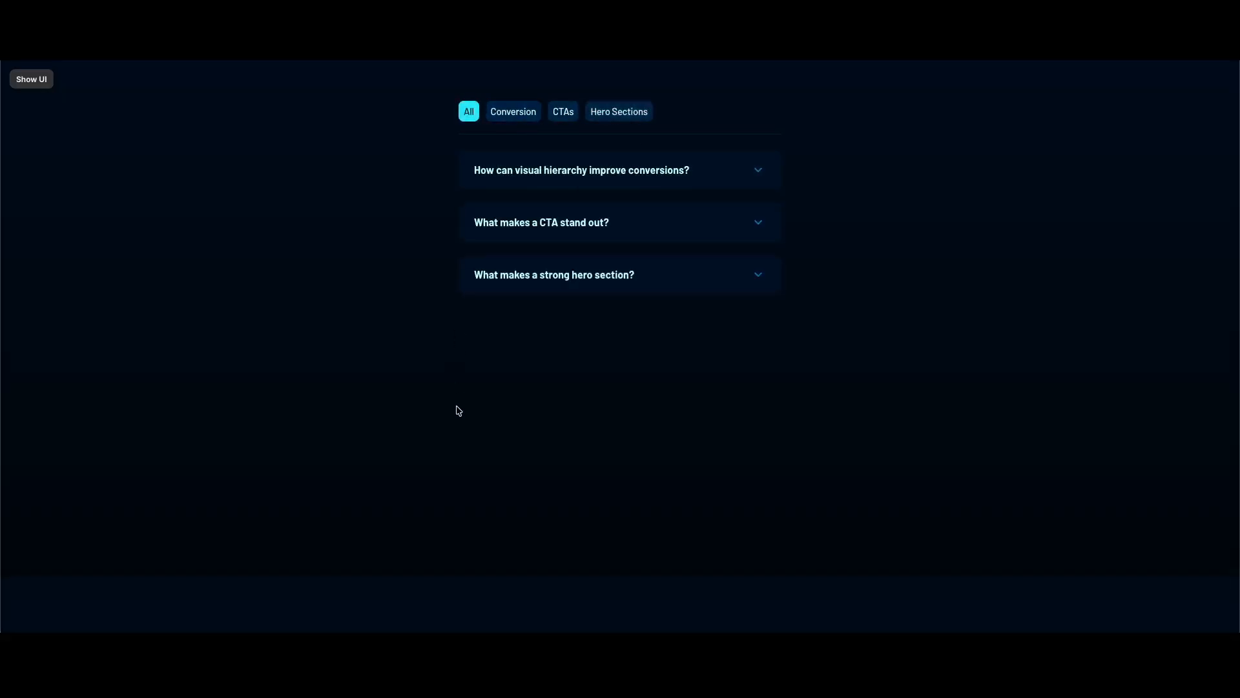